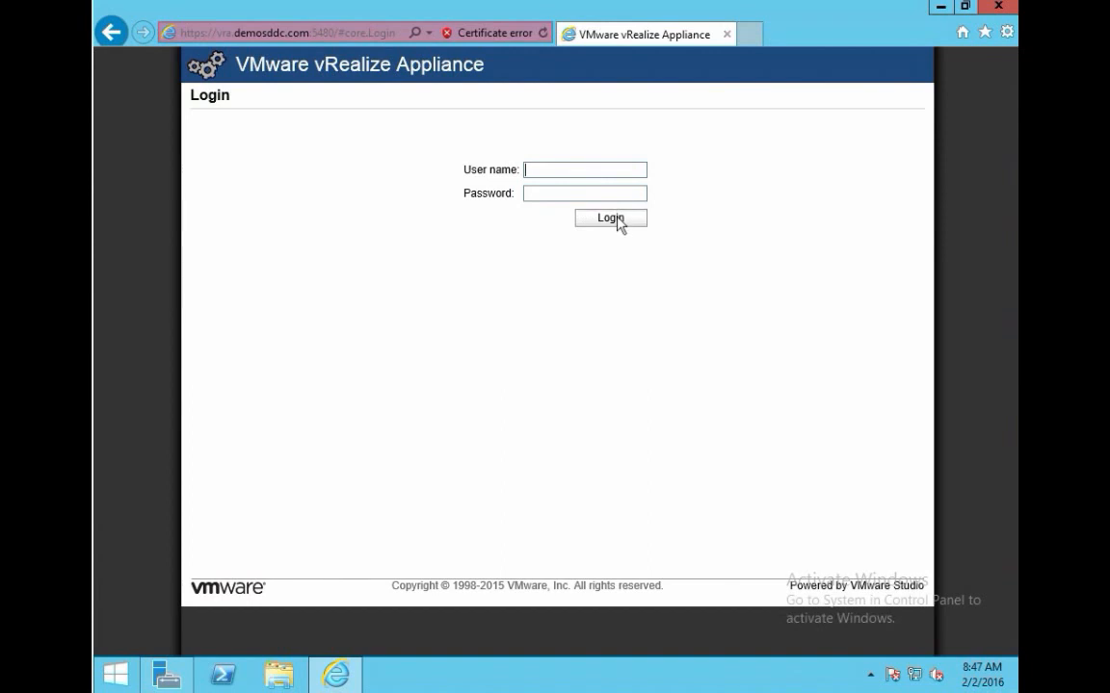
Step: Sign in to the appliance console as root with the root password
text(root)
key(Tab)
text(*********)
click(611, 217)
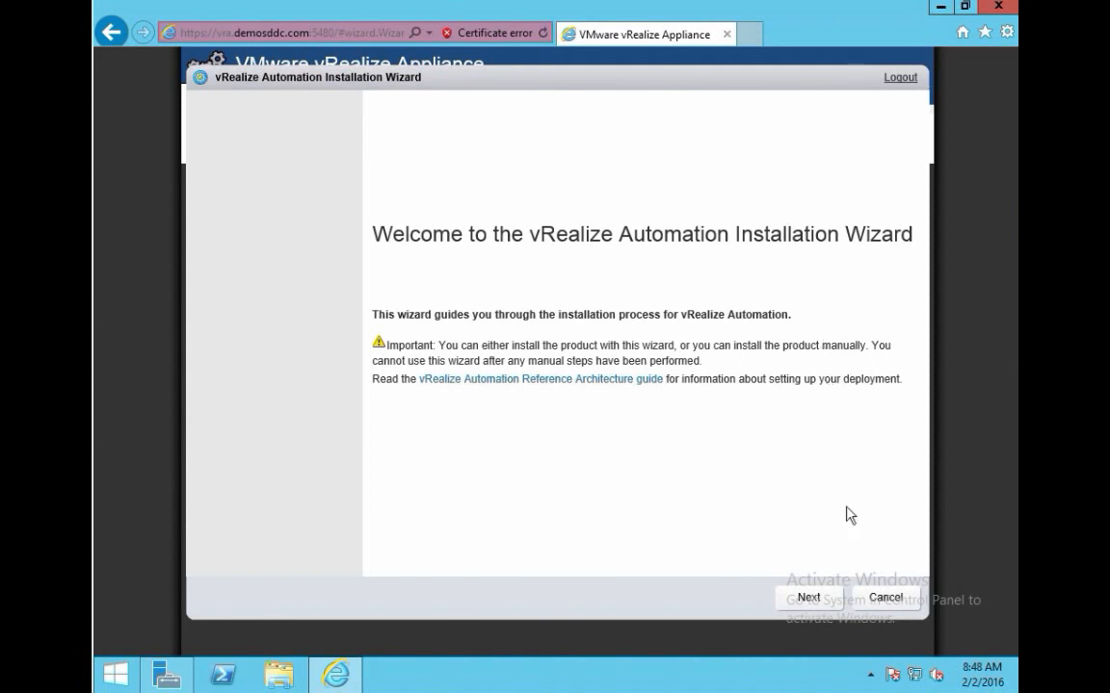
Step: Start the wizard, accept the license agreement terms, and advance to Deployment Type
click(807, 599)
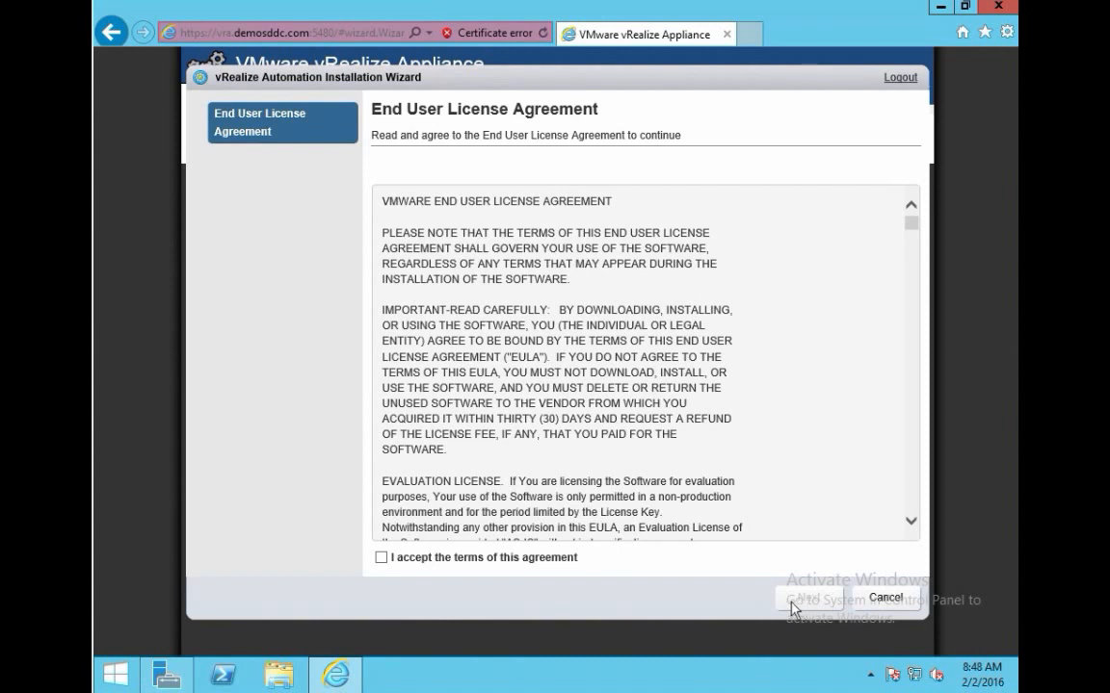
click(382, 557)
click(801, 601)
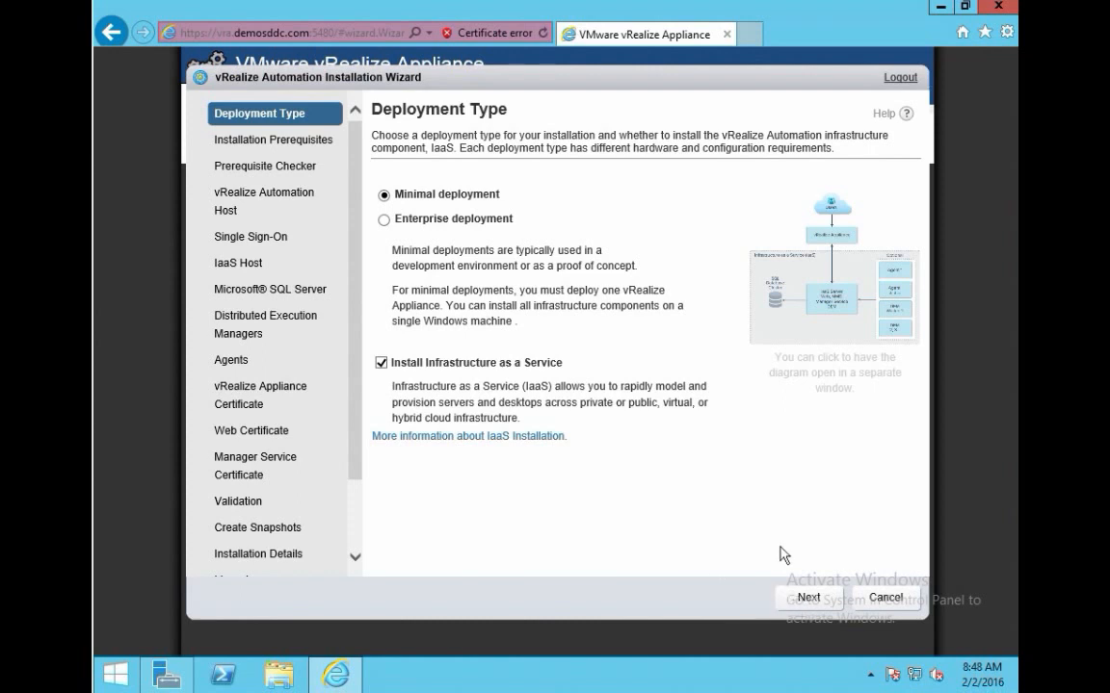
Step: Download and run vCAC-IaaSManagementAgent-Setup.msi, bypassing the certificate warning
click(814, 600)
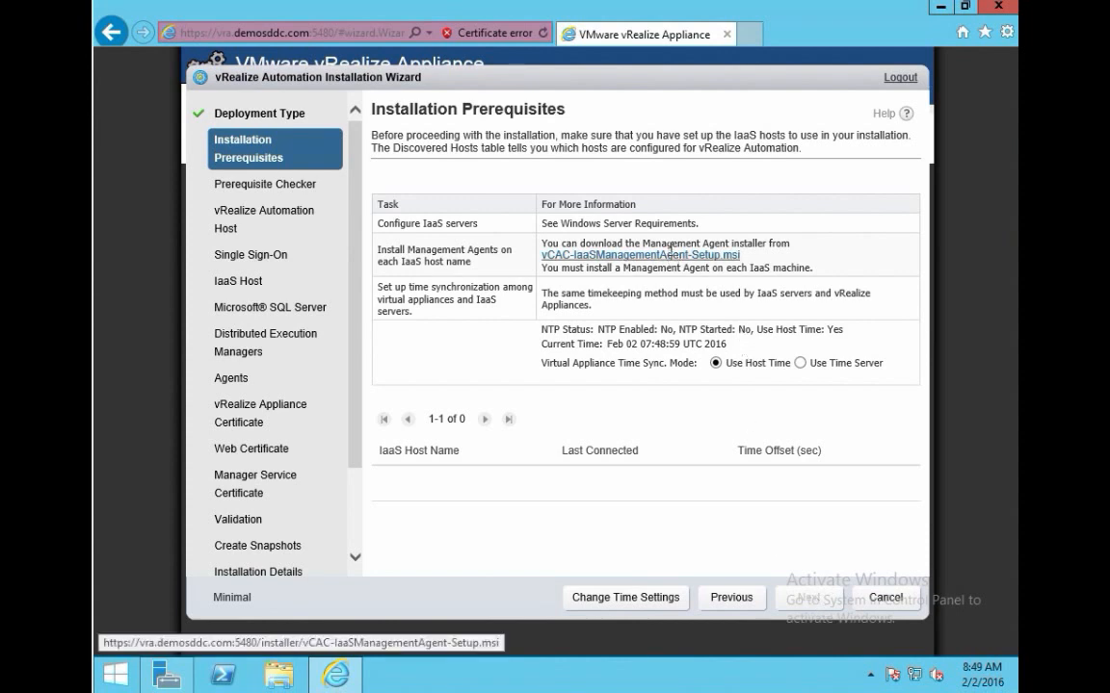
click(671, 257)
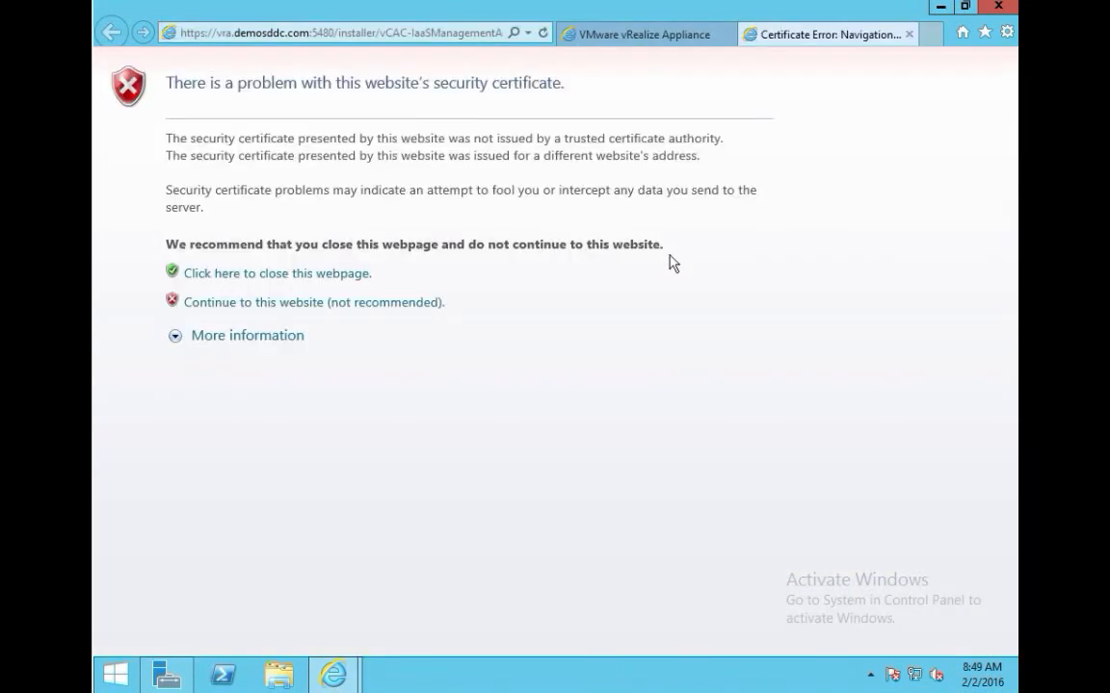
click(372, 305)
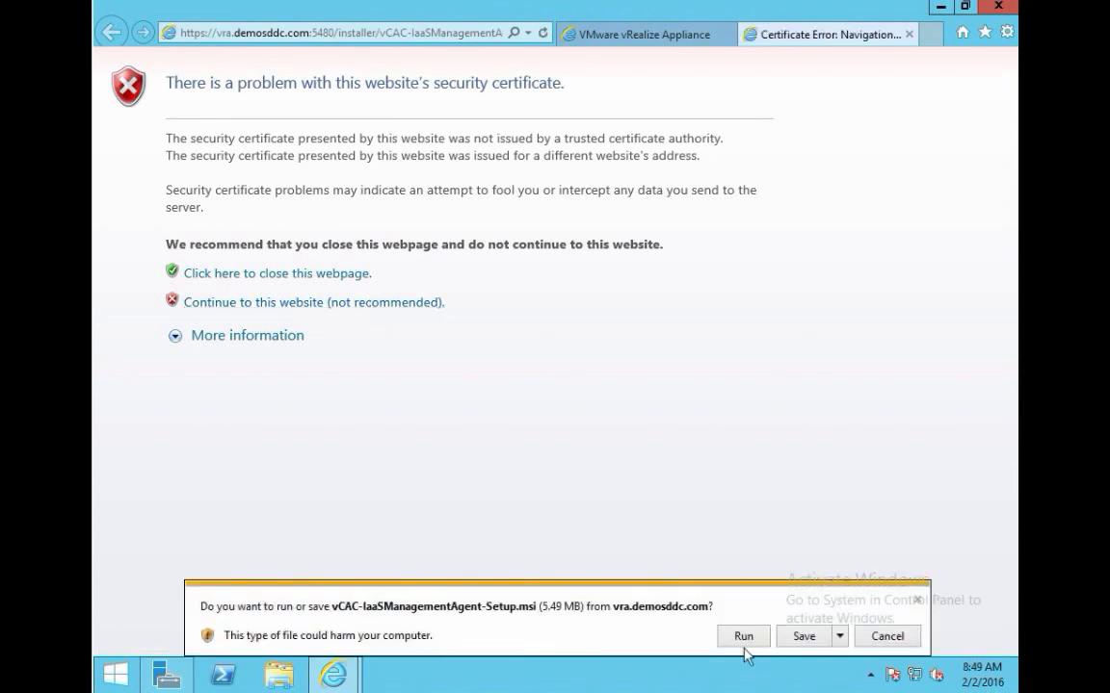
click(743, 637)
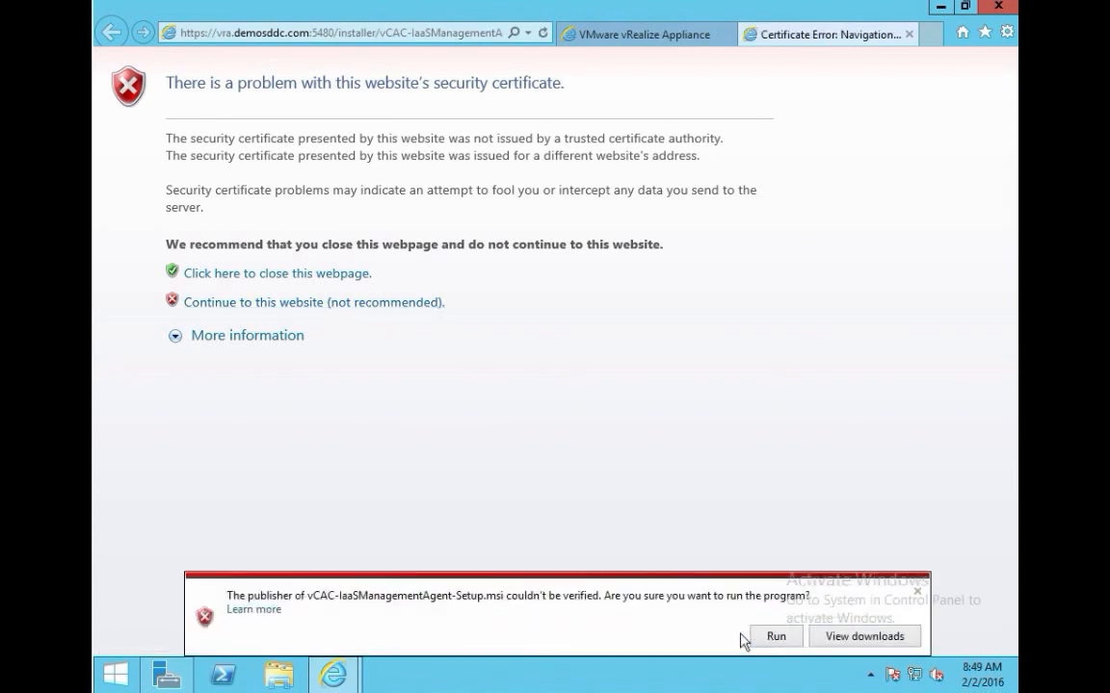
click(786, 639)
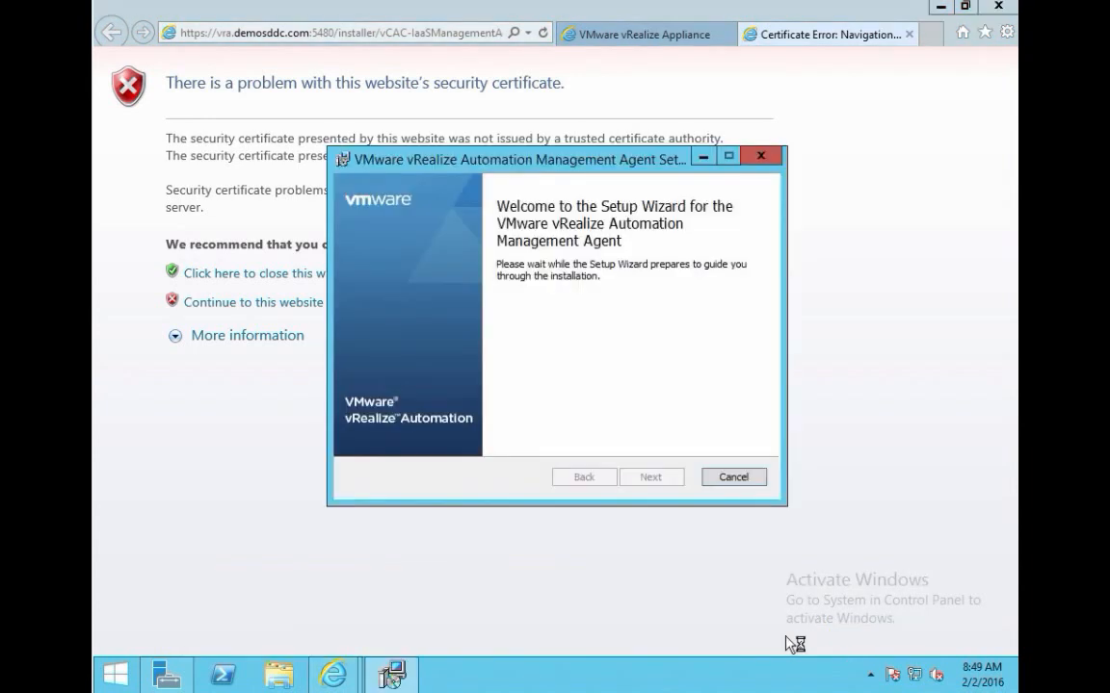
Step: Accept the agent license and keep the default installation folder
click(659, 480)
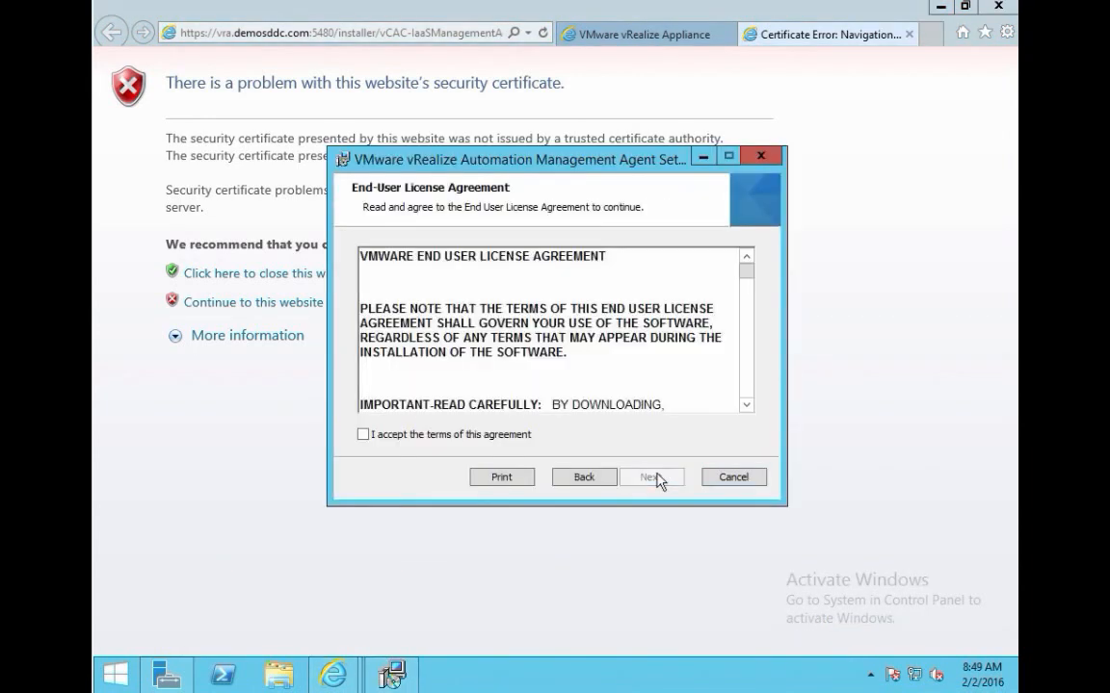
click(463, 438)
click(643, 482)
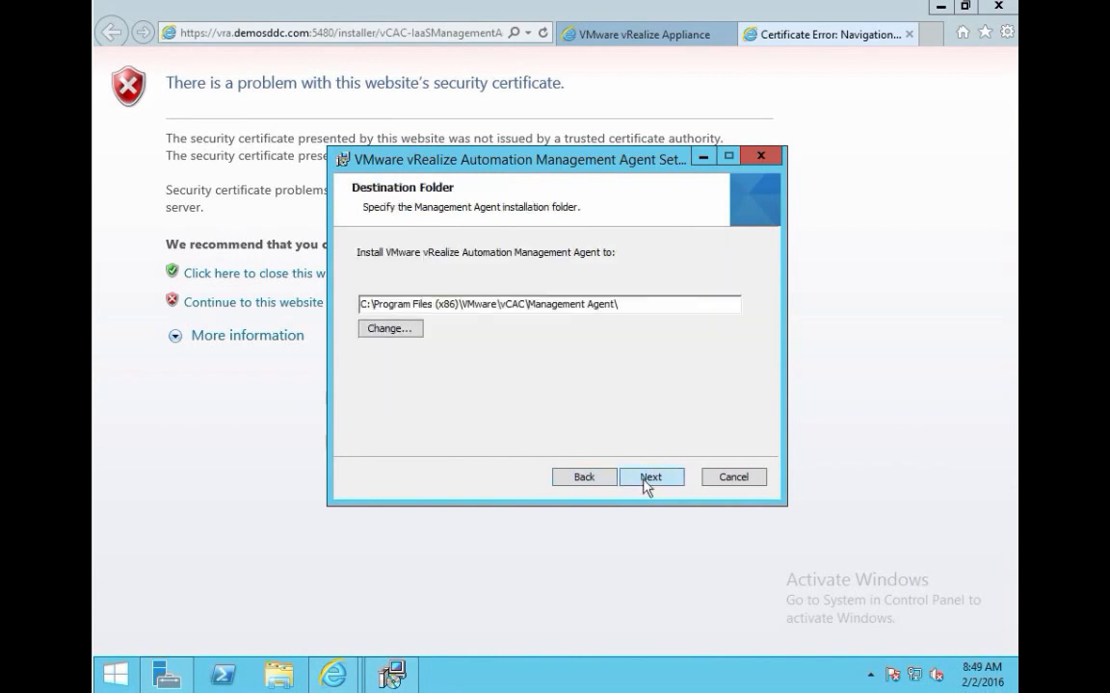
click(645, 478)
click(512, 277)
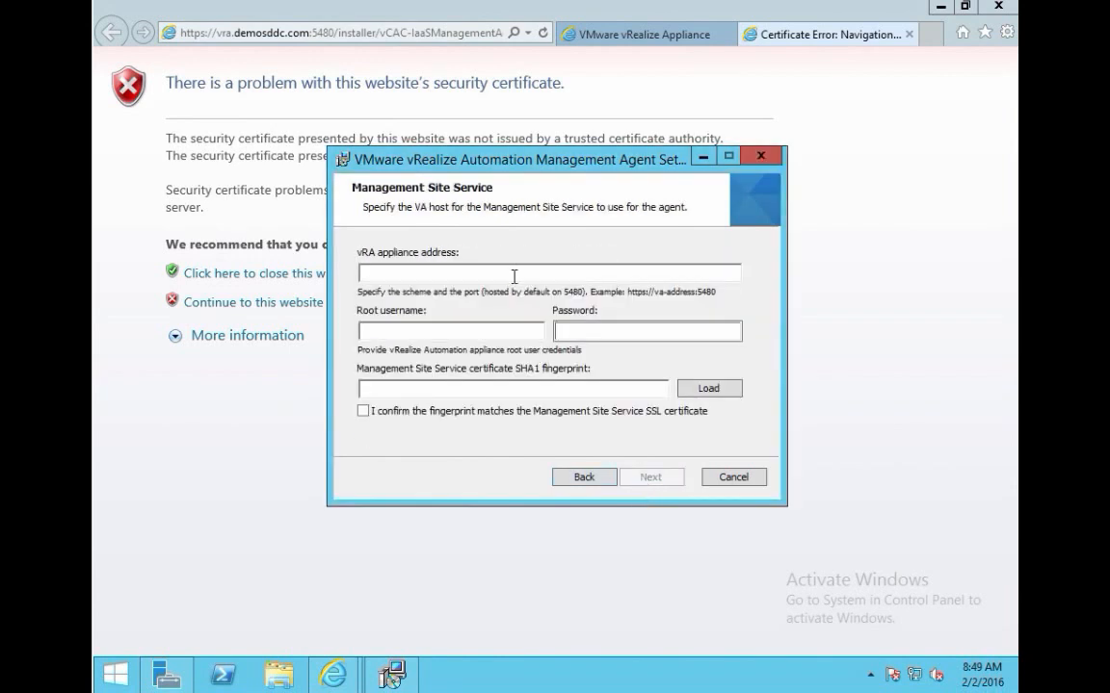
text(vra.demosddc.com:548)
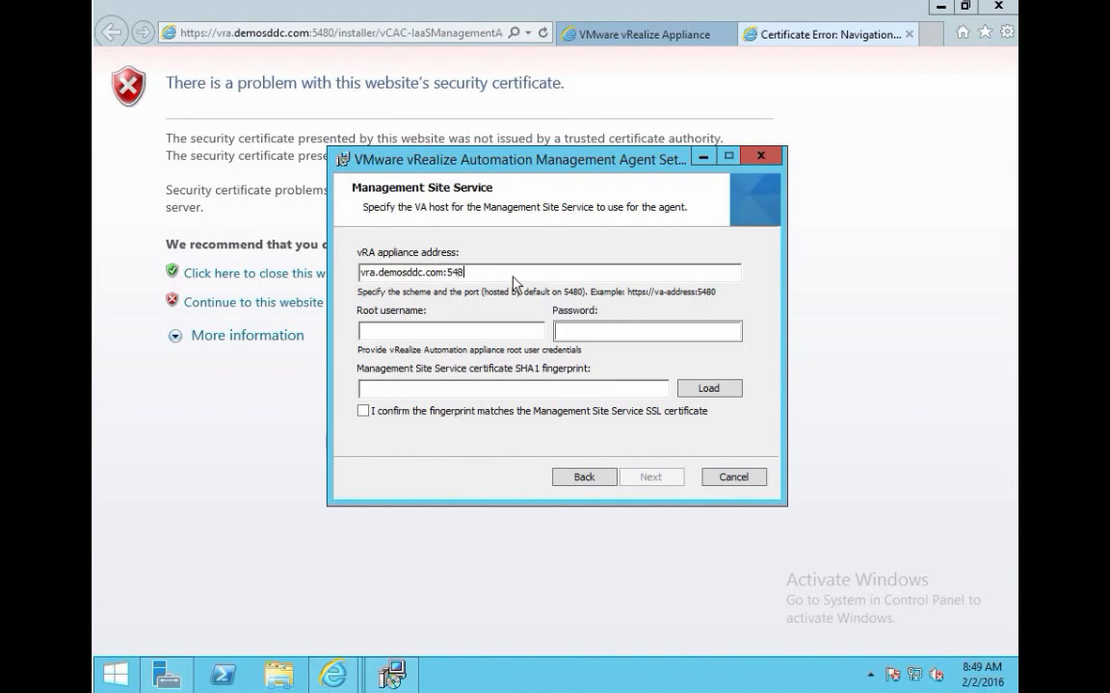
text(0)
key(Home)
text(https)
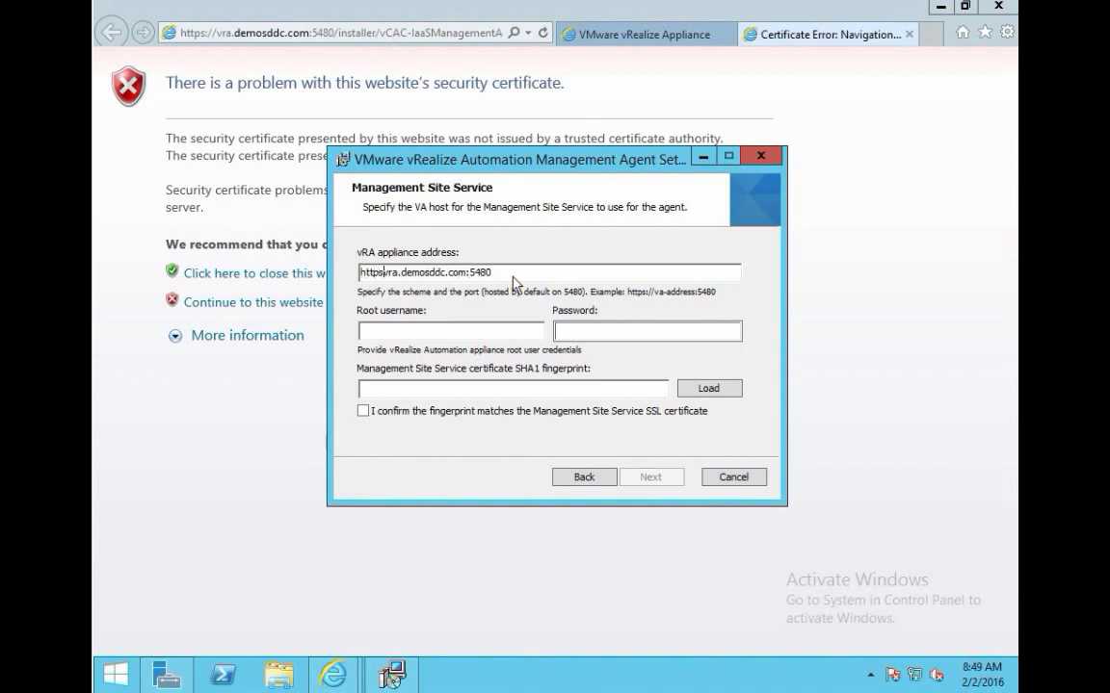
text(://)
Step: Enter the root credentials, load and confirm the SHA1 fingerprint, and continue
key(Tab)
text(root)
key(Tab)
text(***)
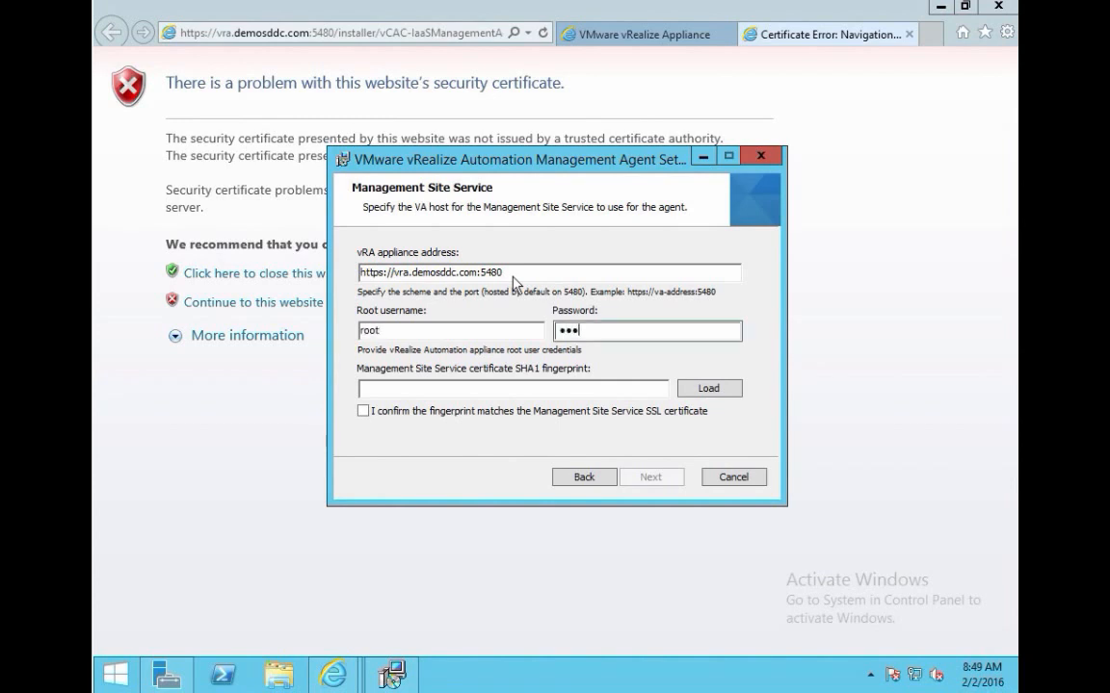
text(*******)
click(704, 390)
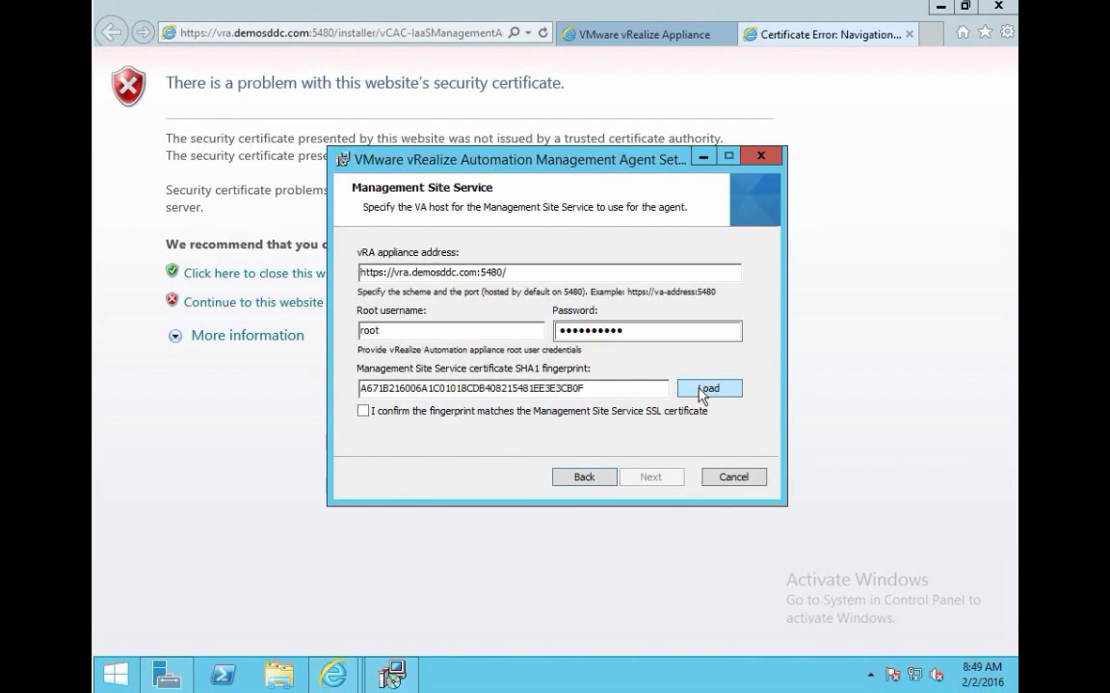
click(363, 412)
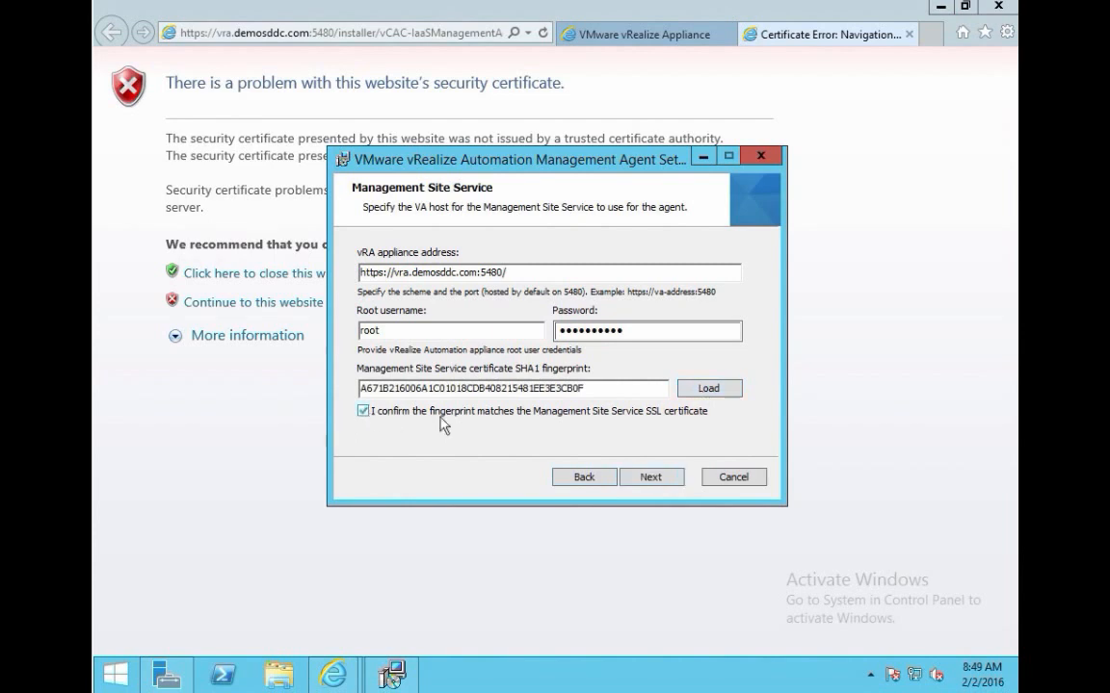
click(651, 479)
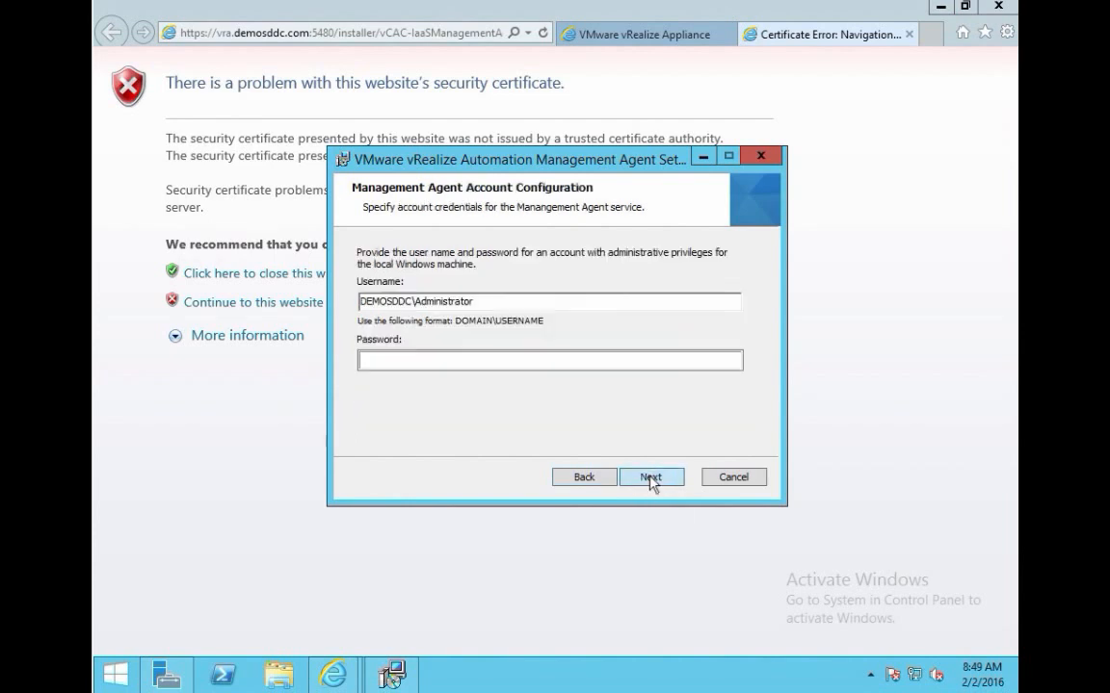
Step: Install the Management Agent under the Administrator account, then close the certificate error tab
click(557, 358)
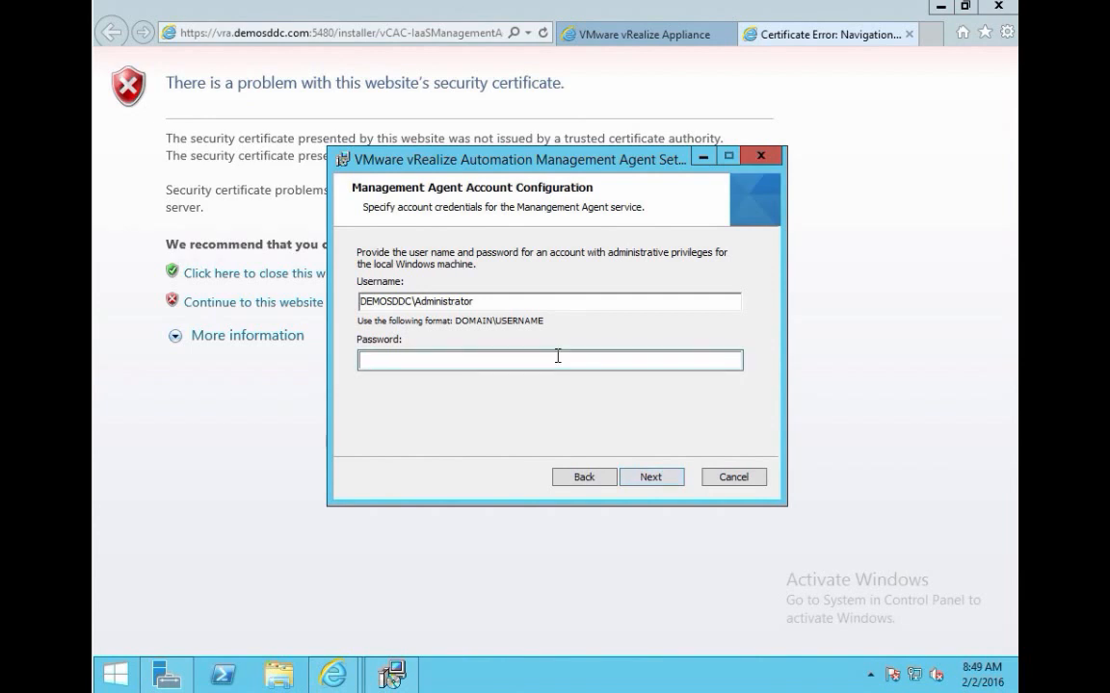
text(••••••••••)
click(650, 477)
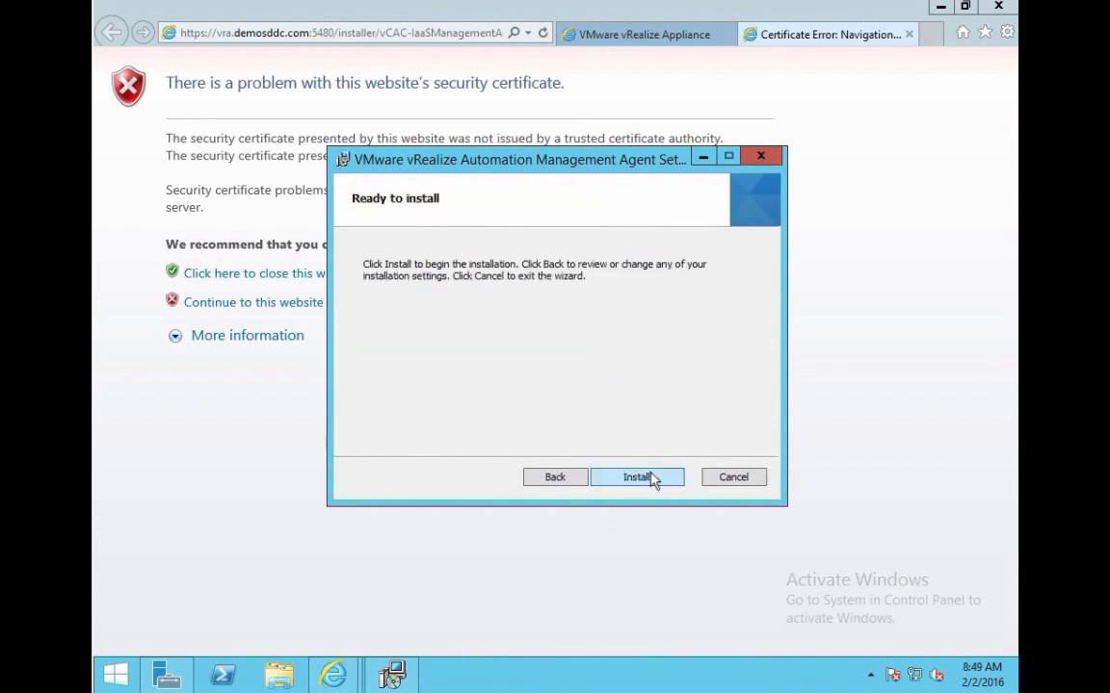
click(651, 478)
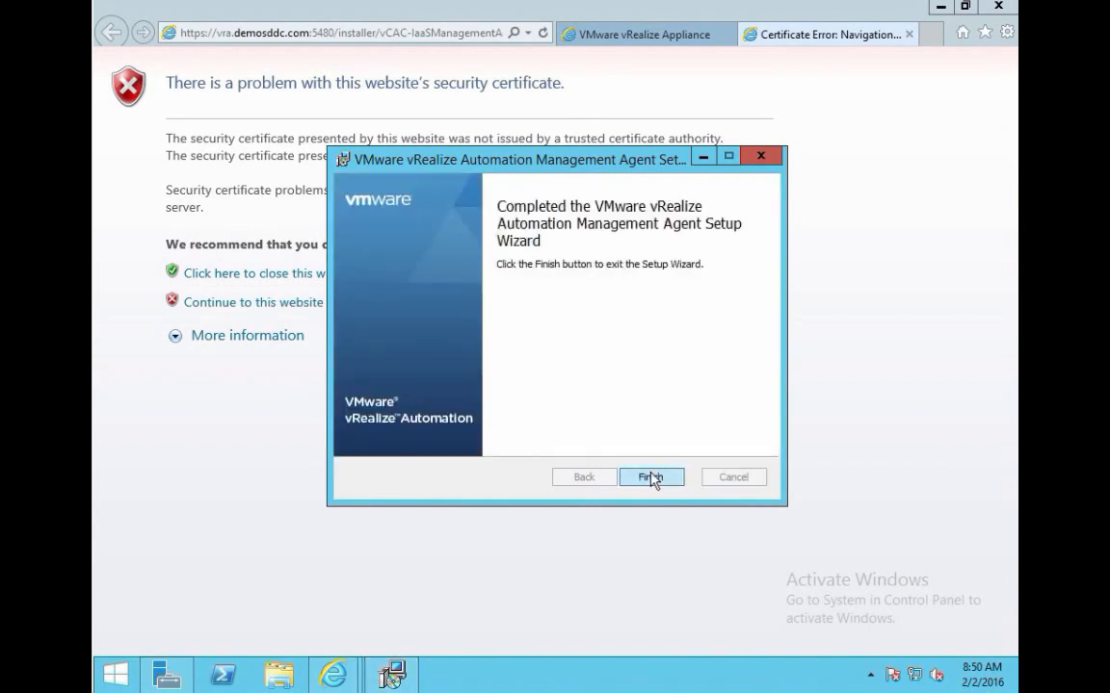
click(651, 478)
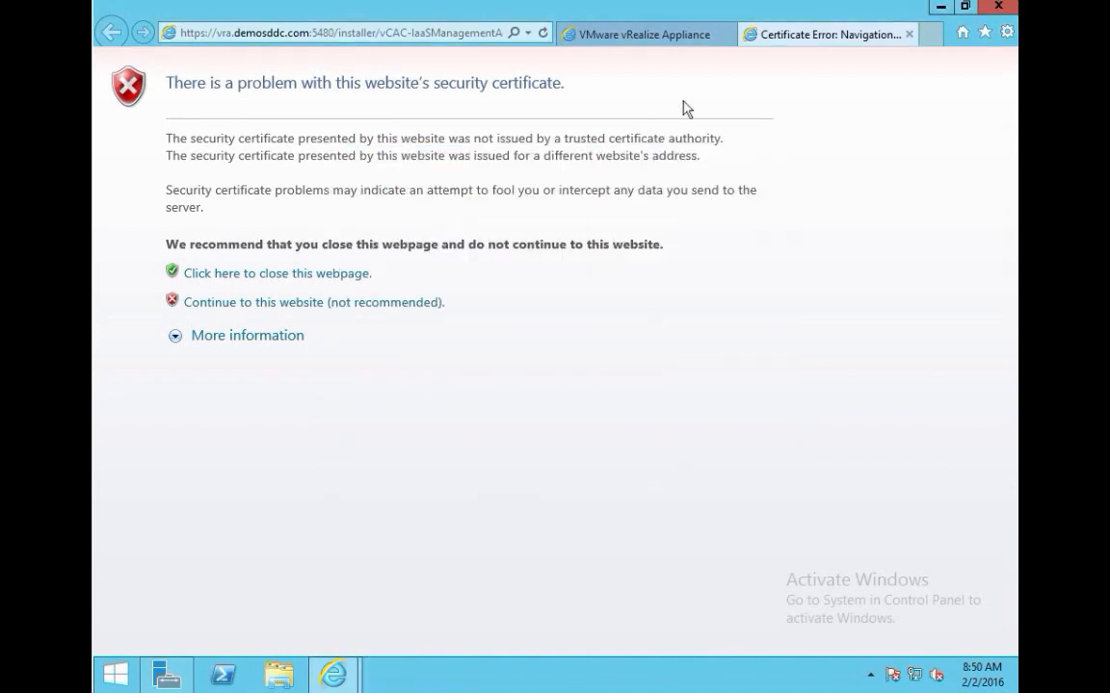
click(909, 35)
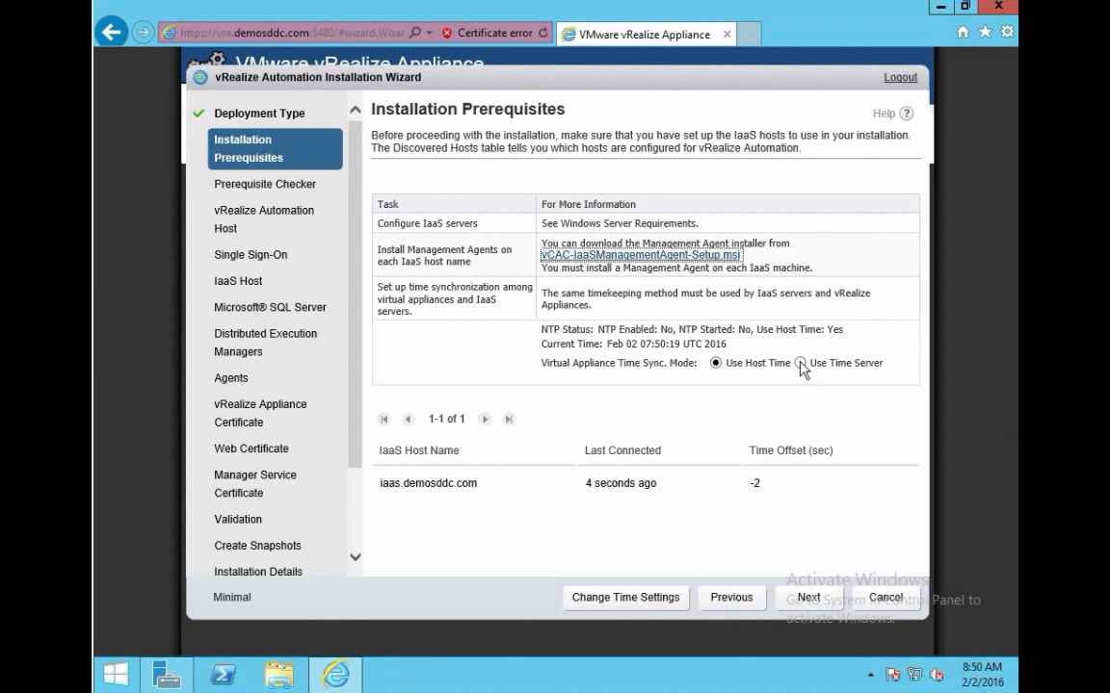
Step: Switch to Use Time Server with 10.199.160.1 replacing 127.127.1.0, apply it, and continue
click(799, 364)
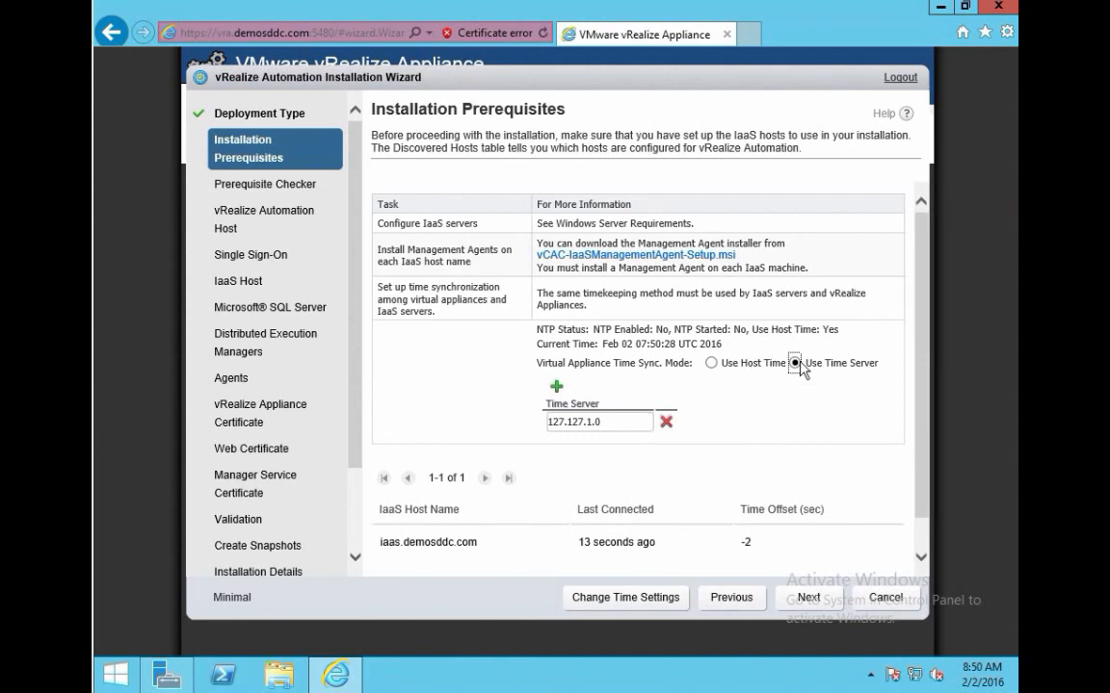
drag(621, 422, 377, 395)
text(1)
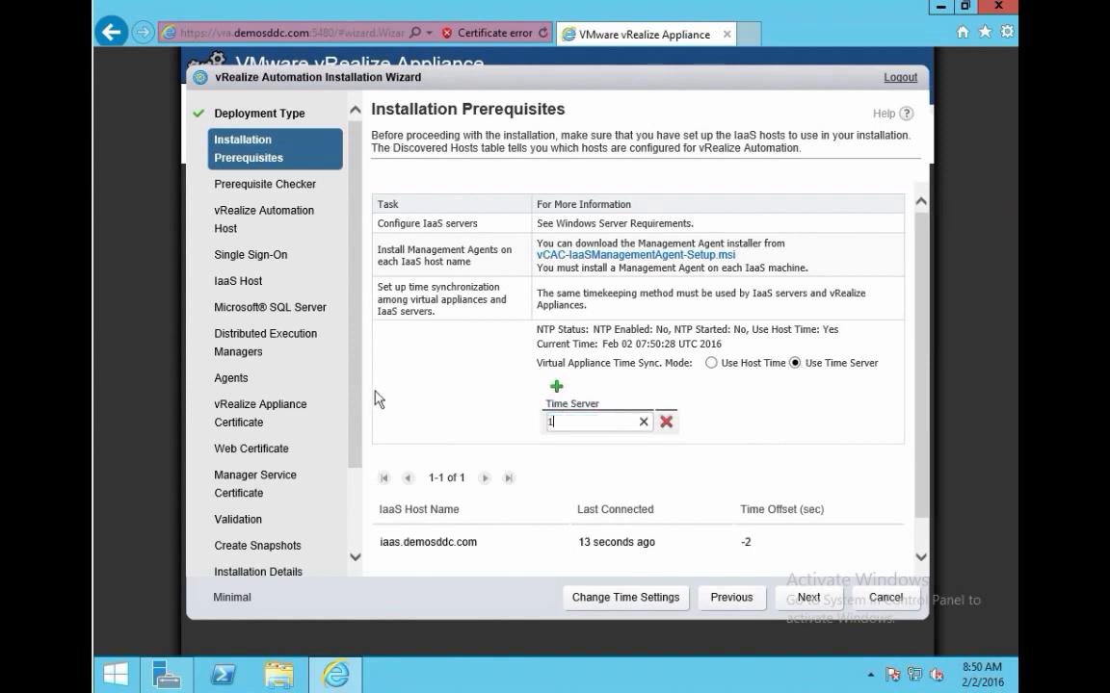
text(0.199.160.1)
click(622, 598)
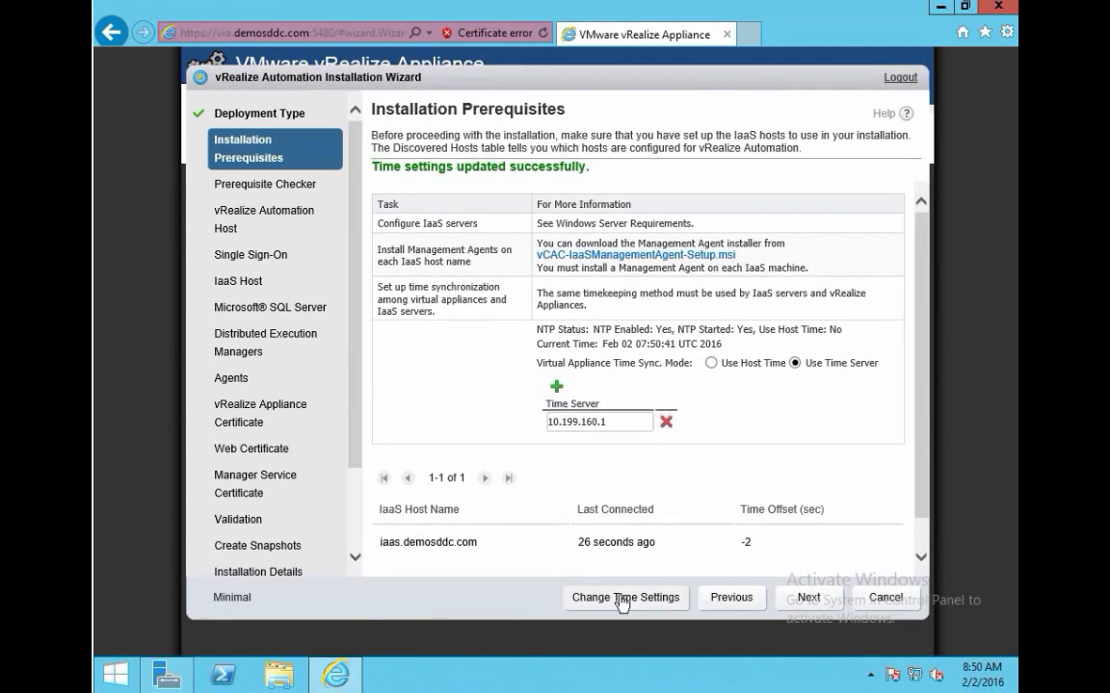
click(808, 599)
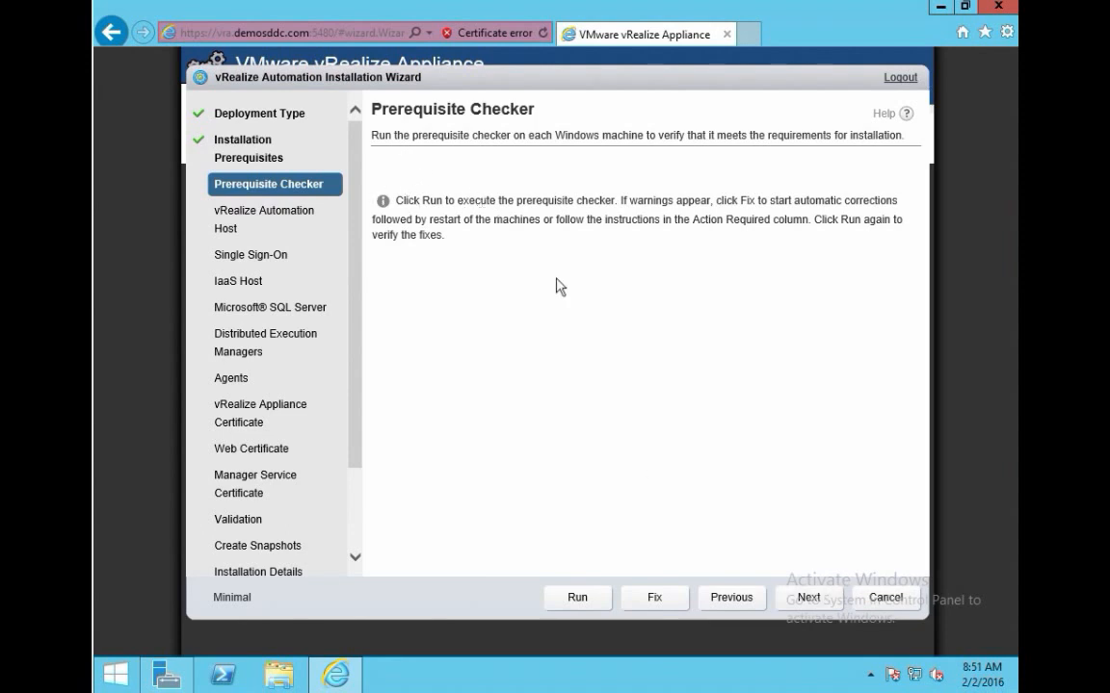
Step: Run the prerequisite check on iaas.demosddc.com and open details of the failures
click(582, 598)
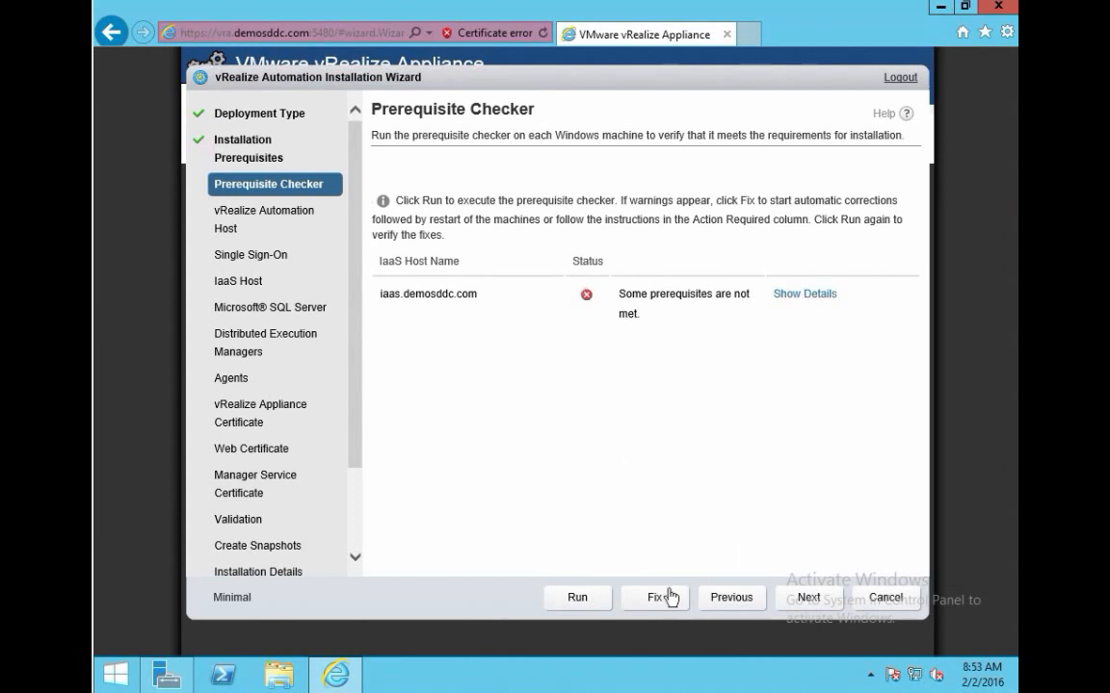
click(804, 295)
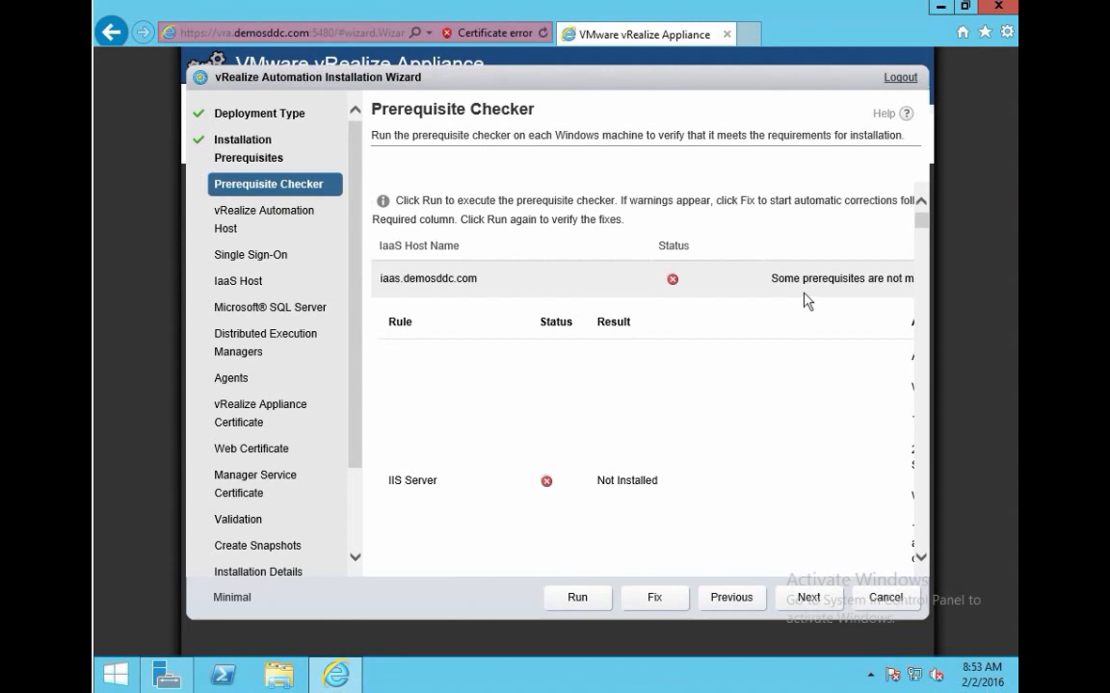
Step: Review the failed prerequisite rules and apply the automatic Fix
drag(922, 224, 922, 559)
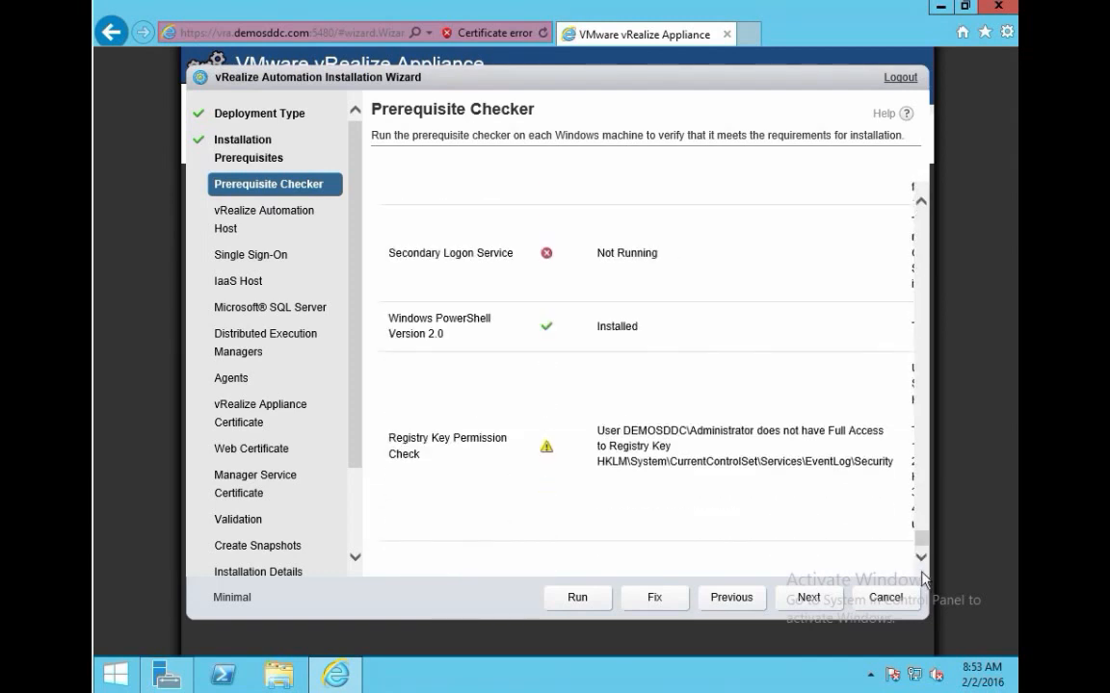
click(653, 599)
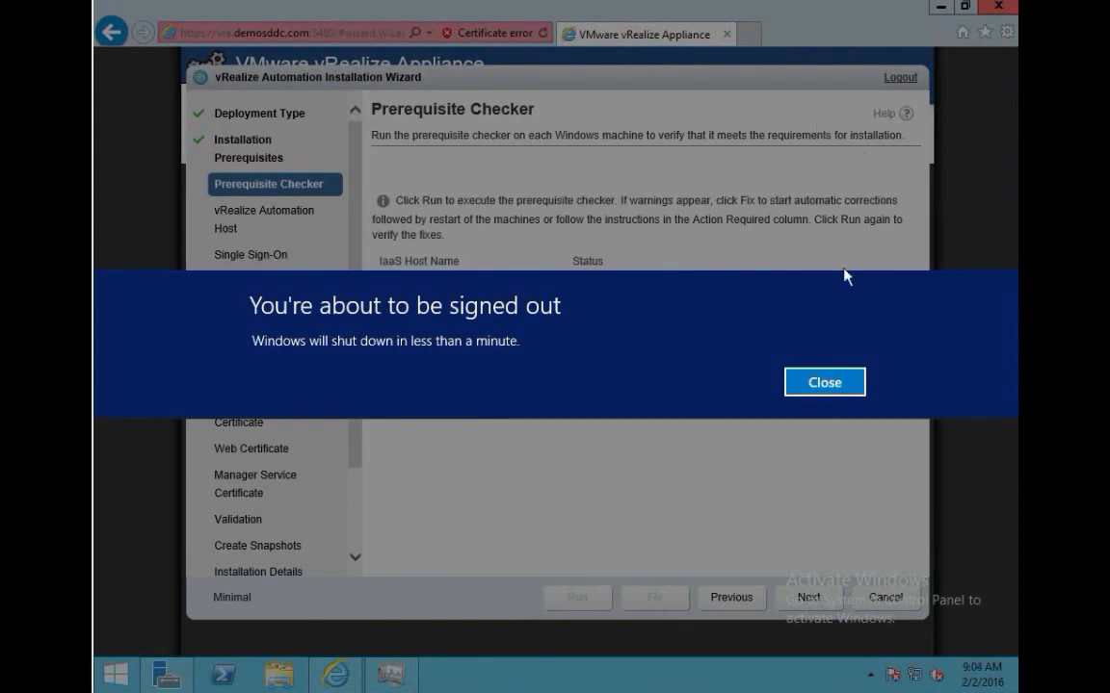
Step: Dismiss the sign-out warning and close Internet Explorer and Task Manager
click(836, 395)
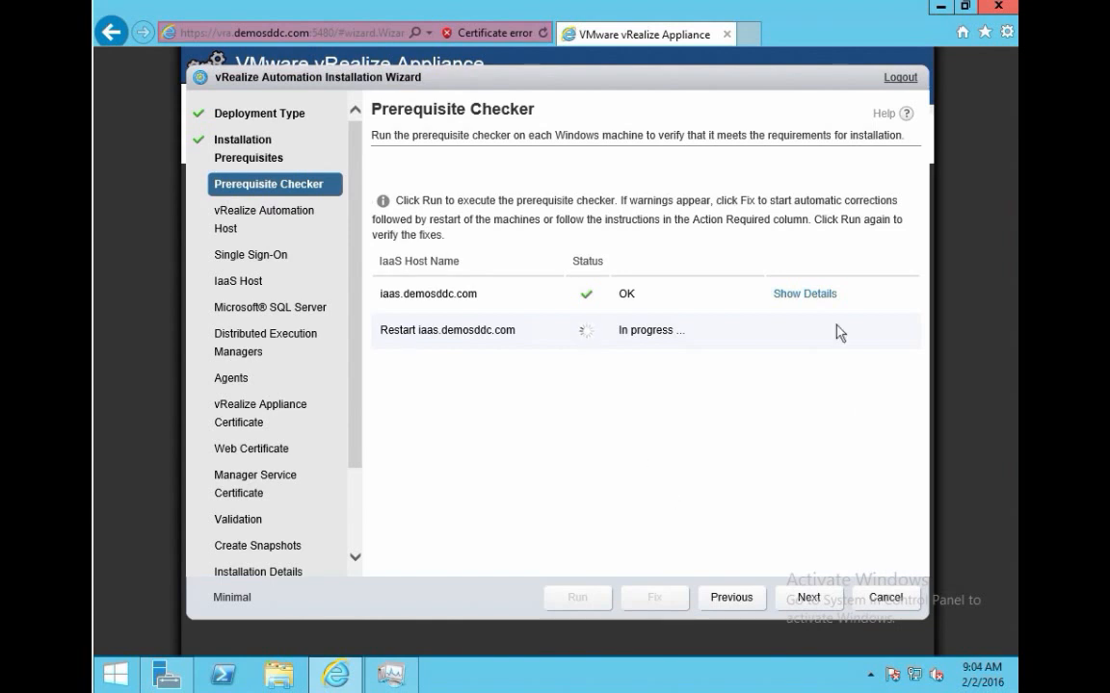
click(998, 7)
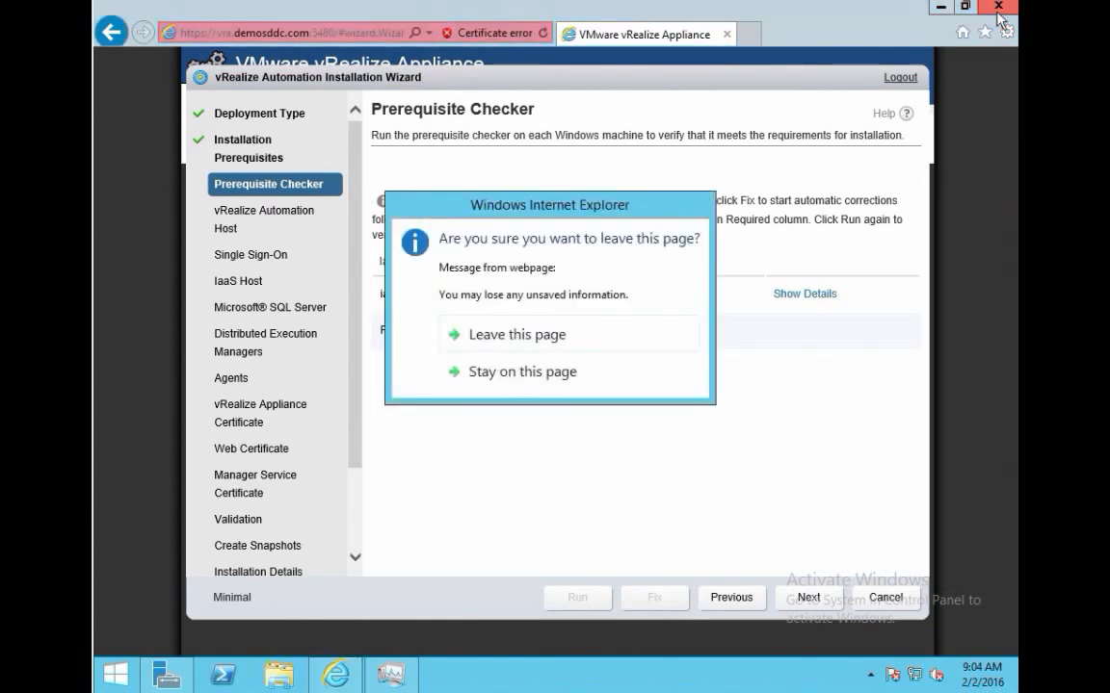
click(516, 336)
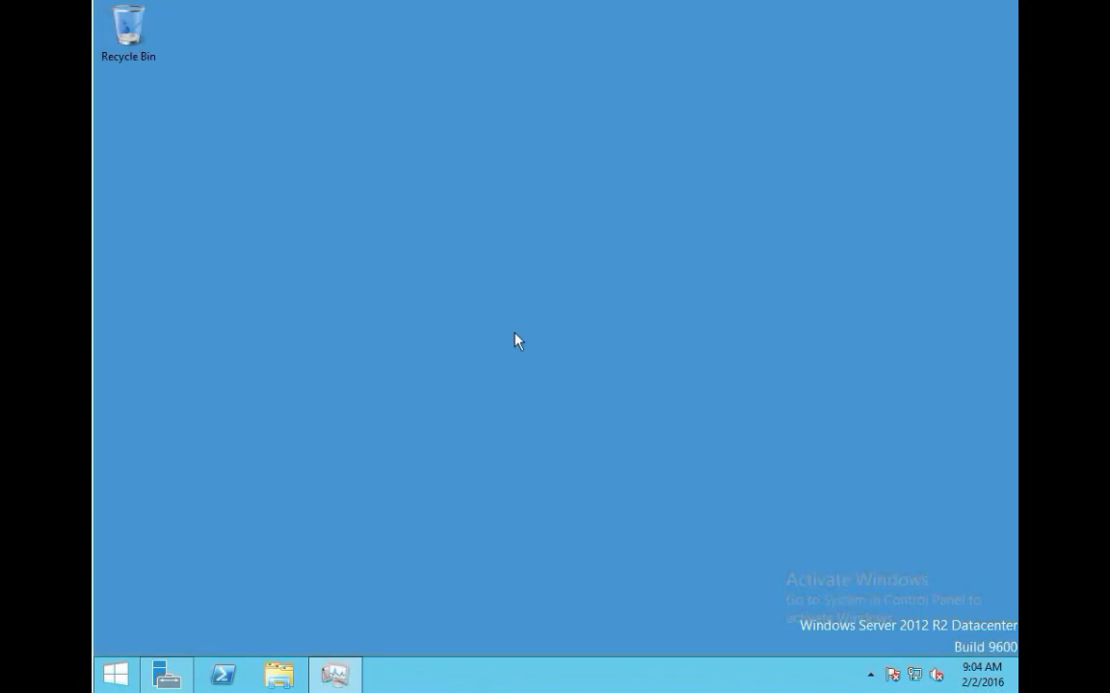
click(335, 674)
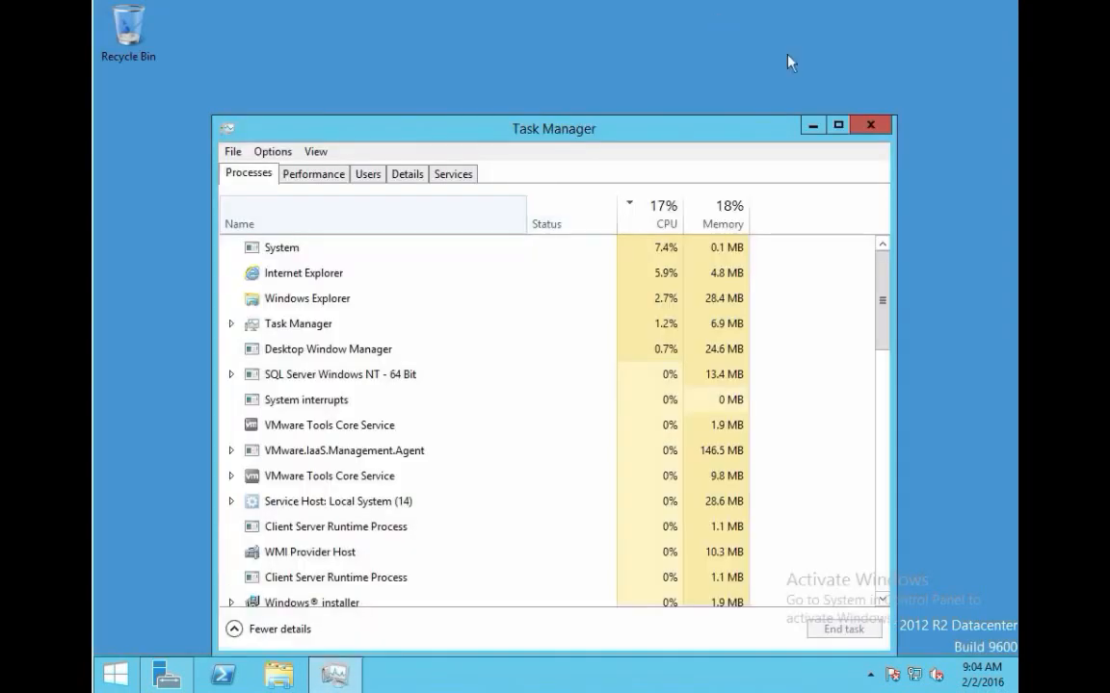
click(868, 130)
Step: Restart the server from the Start screen's Power menu, confirming the restart
click(116, 673)
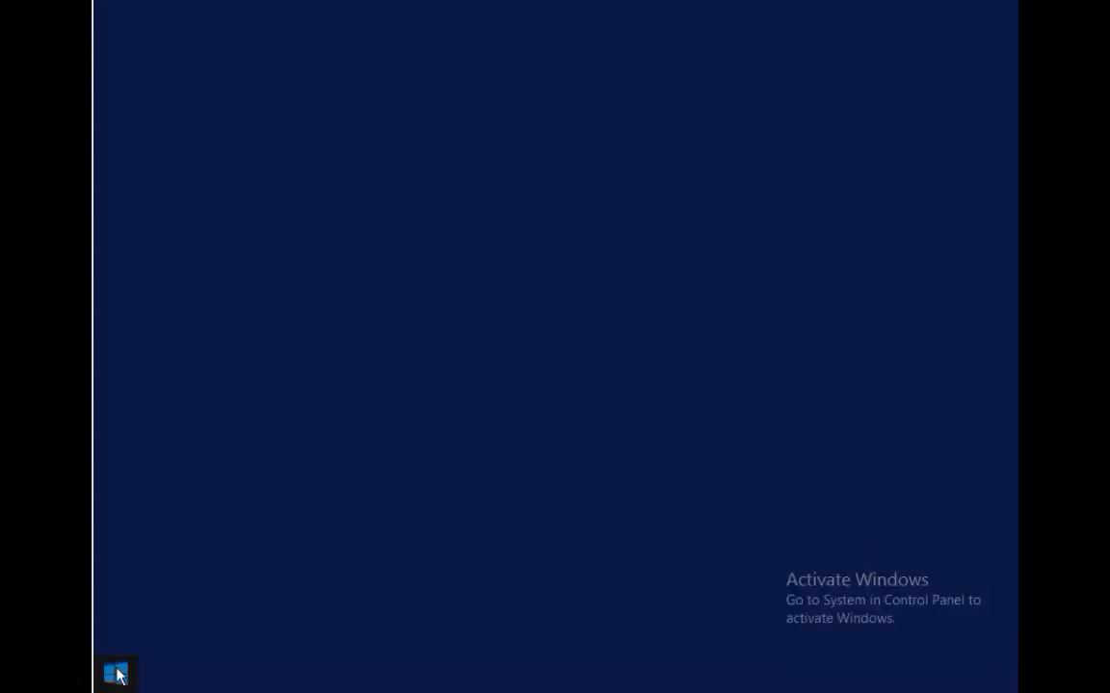
click(903, 70)
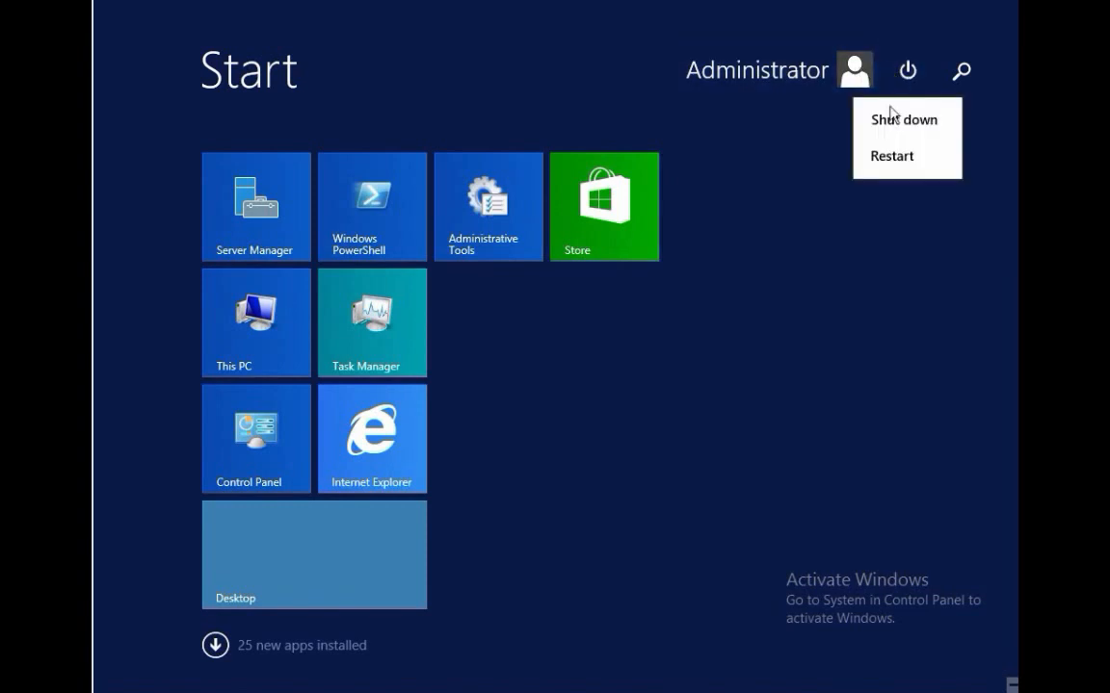
click(894, 167)
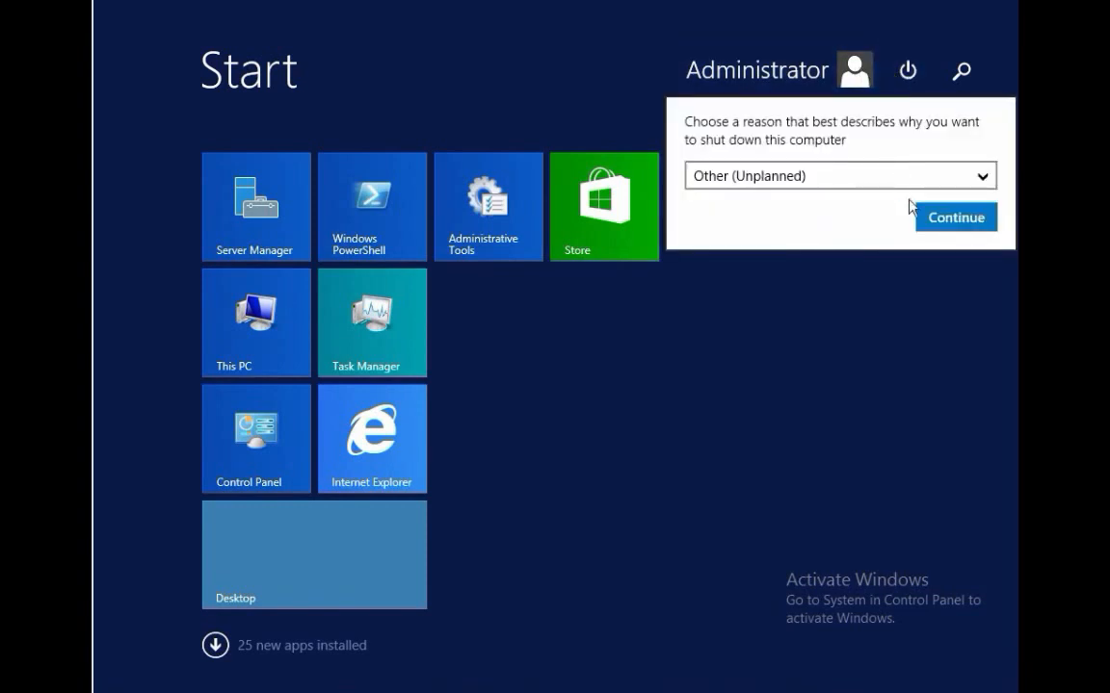
click(958, 227)
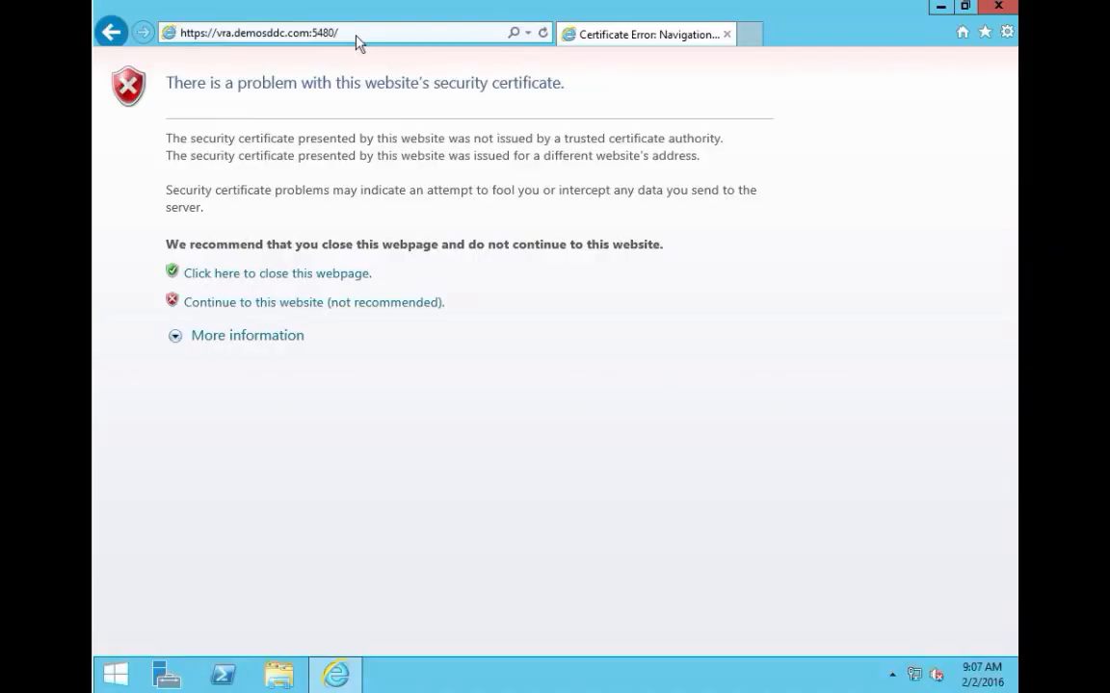
Step: Continue past the certificate warning and log in to the appliance as root
click(273, 305)
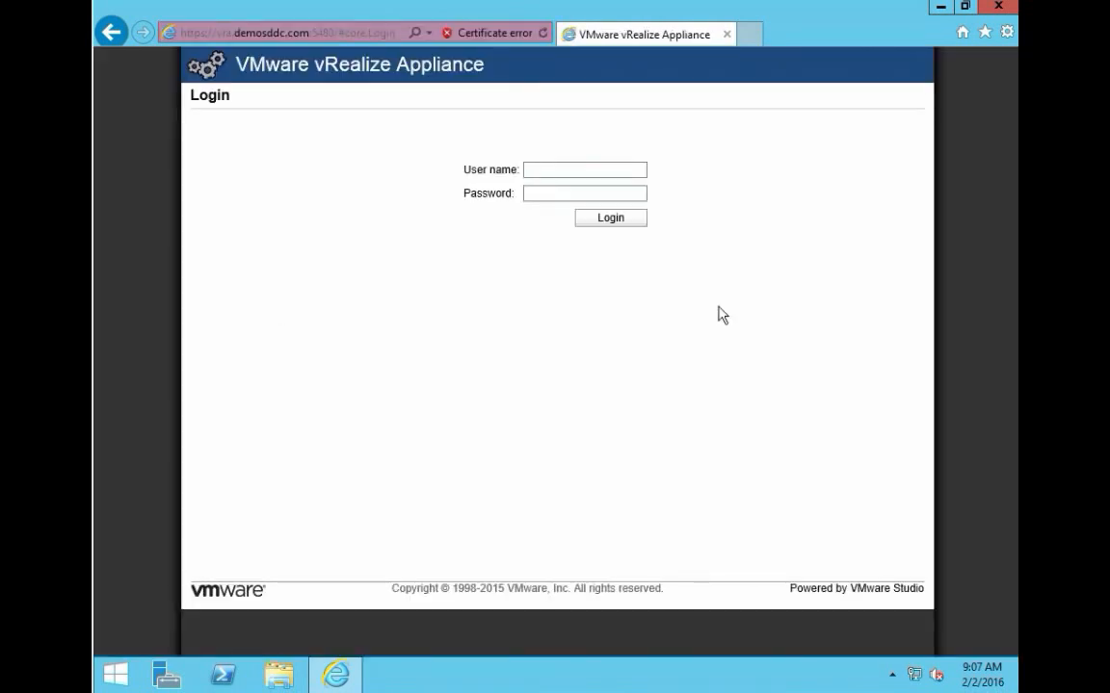
text(root)
key(Tab)
text(***********)
key(Return)
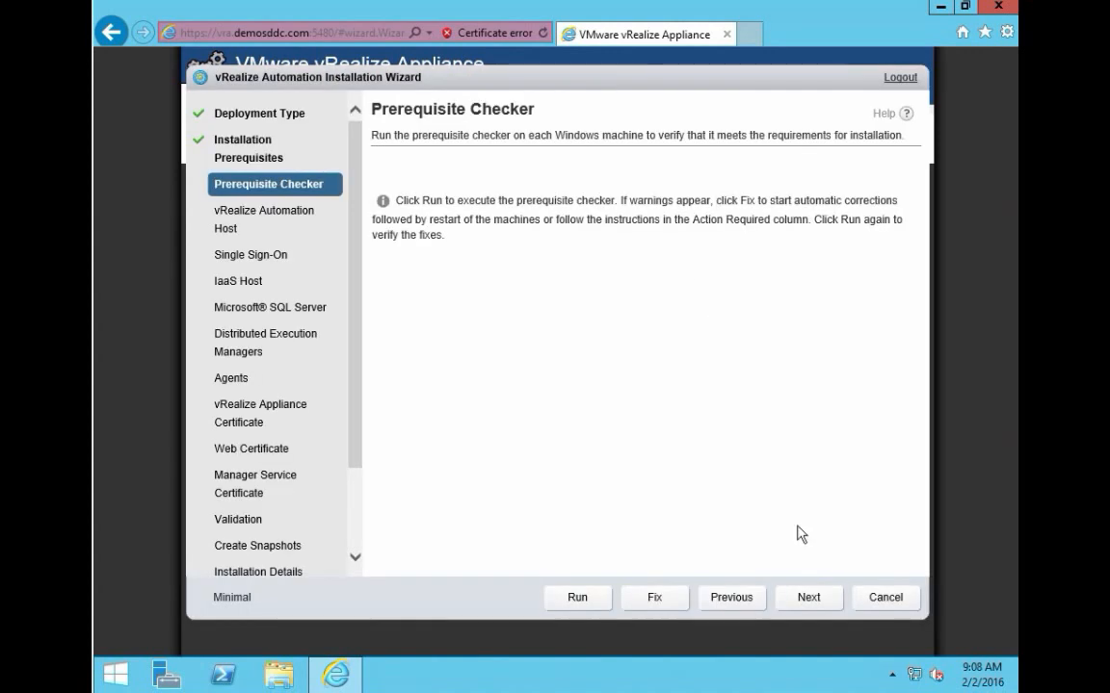
Step: Rerun the prerequisite check so the IaaS host shows OK, then move on to the Host step
click(588, 606)
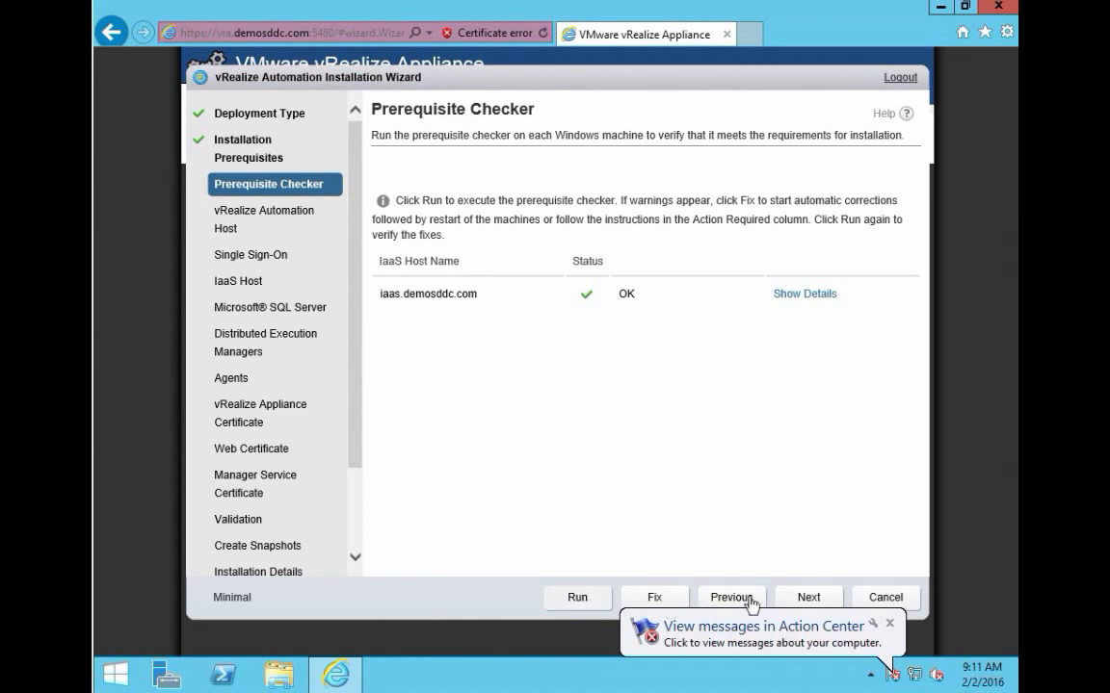
click(809, 599)
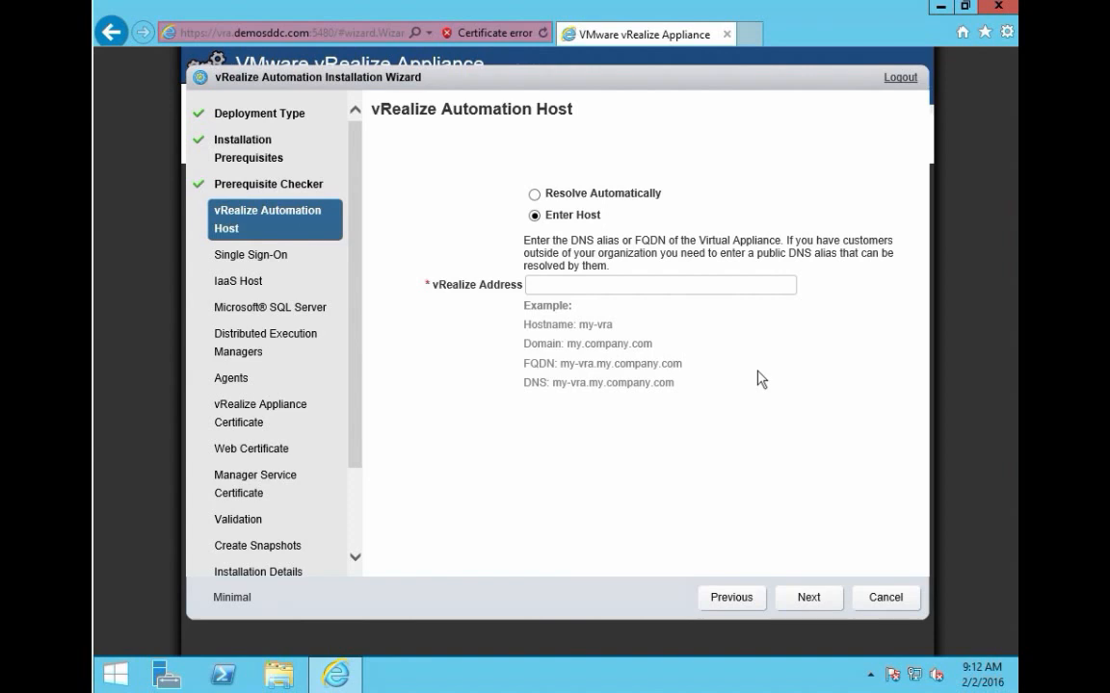
Step: Enter vra.demosddc.com as the vRealize appliance address and continue
click(663, 285)
text(vra.demosddc.com)
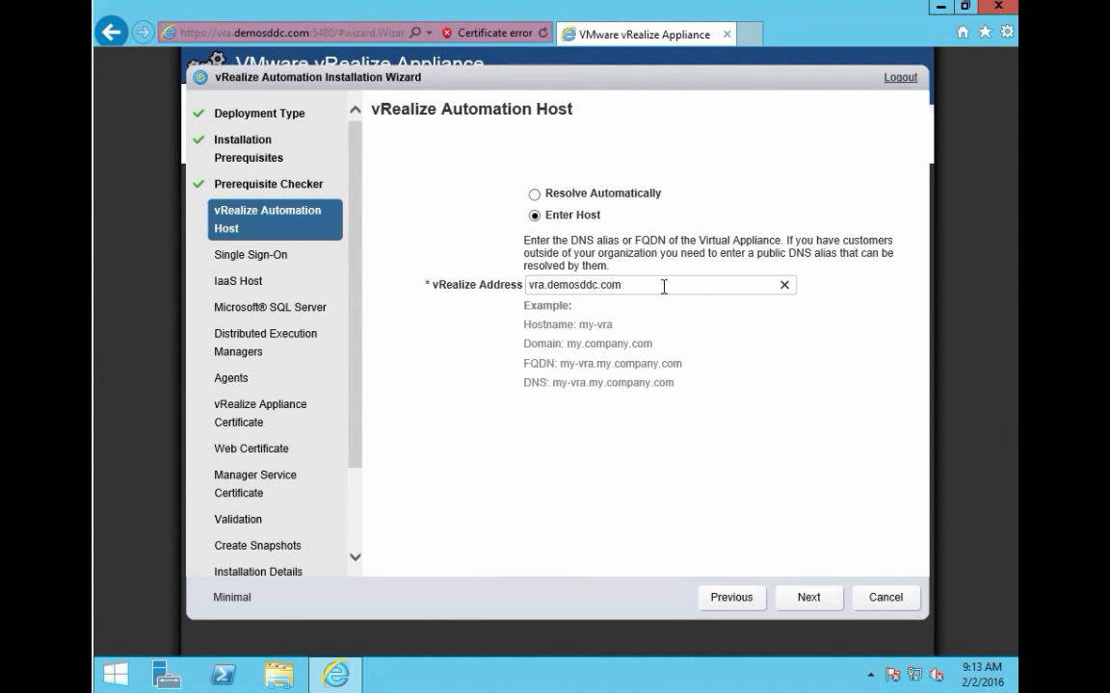
click(797, 604)
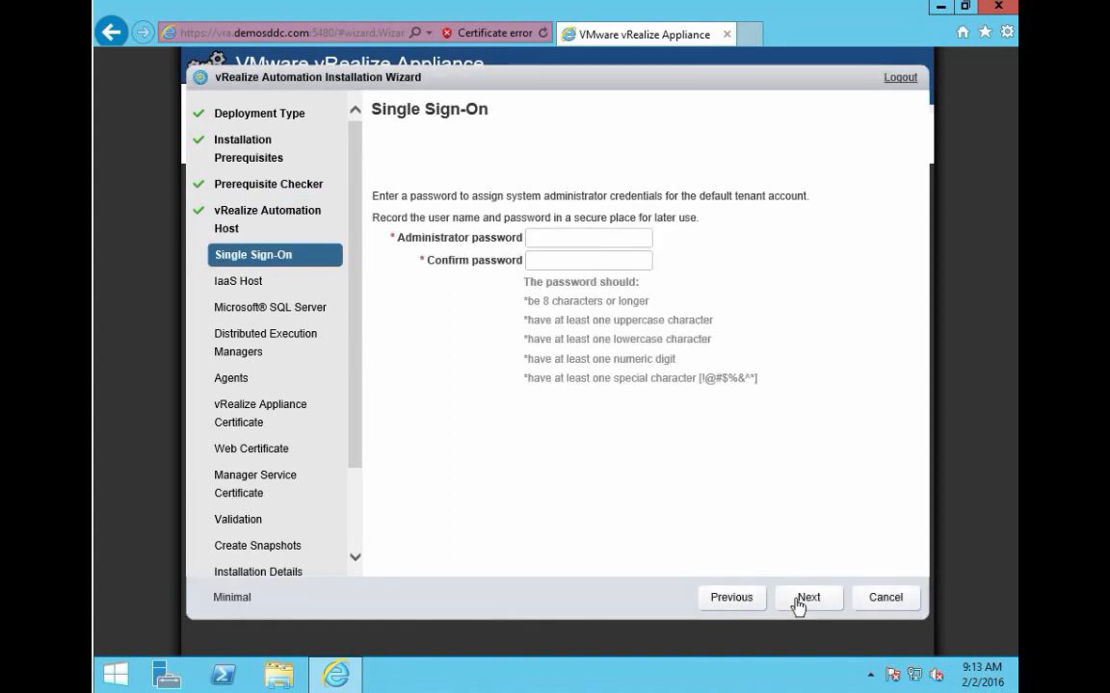
Step: Enter and confirm the default tenant administrator password on Single Sign-On, then continue
click(620, 241)
text(P@ssw0rd1!)
key(Tab)
text(P@ssw0rd1!)
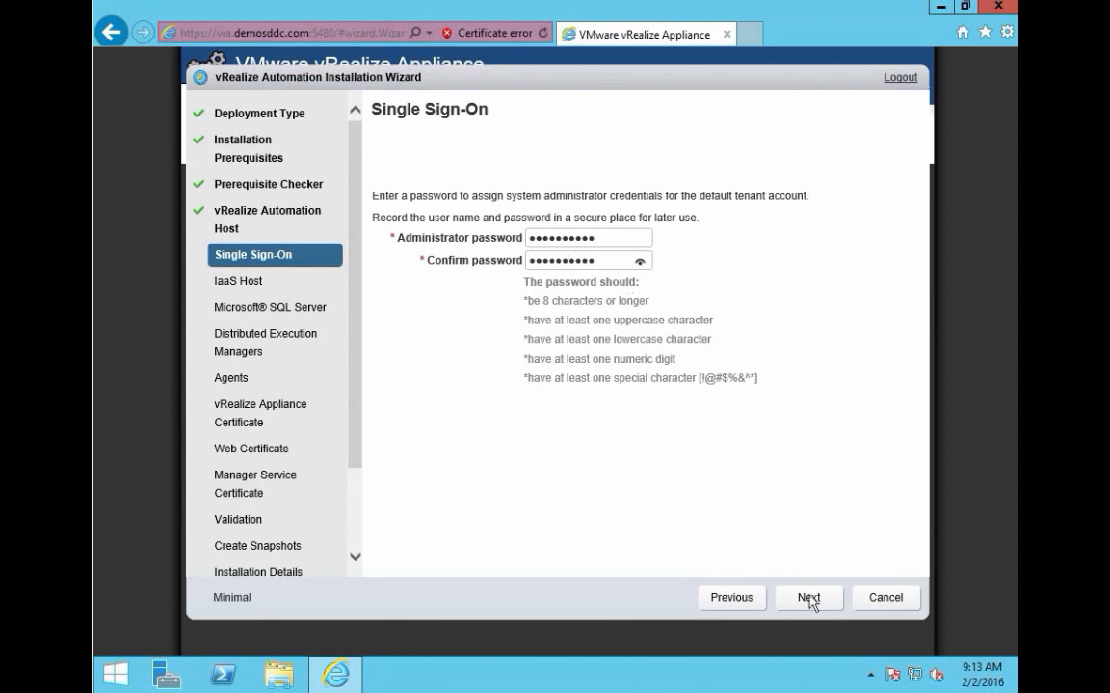
click(812, 599)
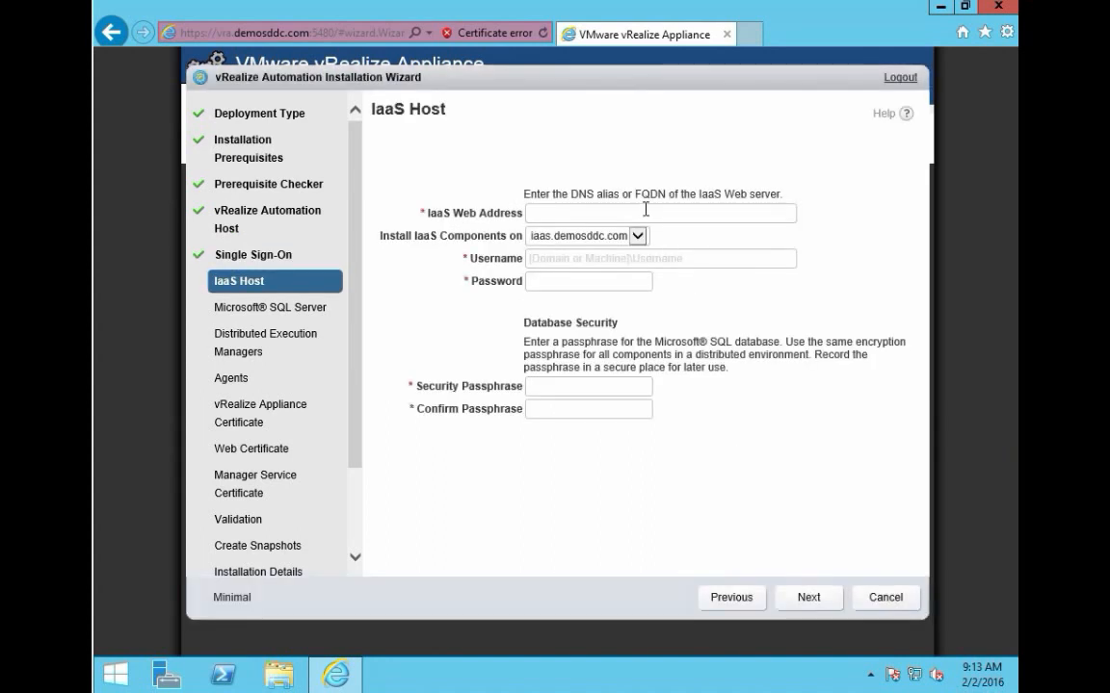
Step: Enter iaas.demosddc.com as the IaaS web address and the domain administrator username
click(645, 210)
text(iaas.demosddc.com)
key(Tab)
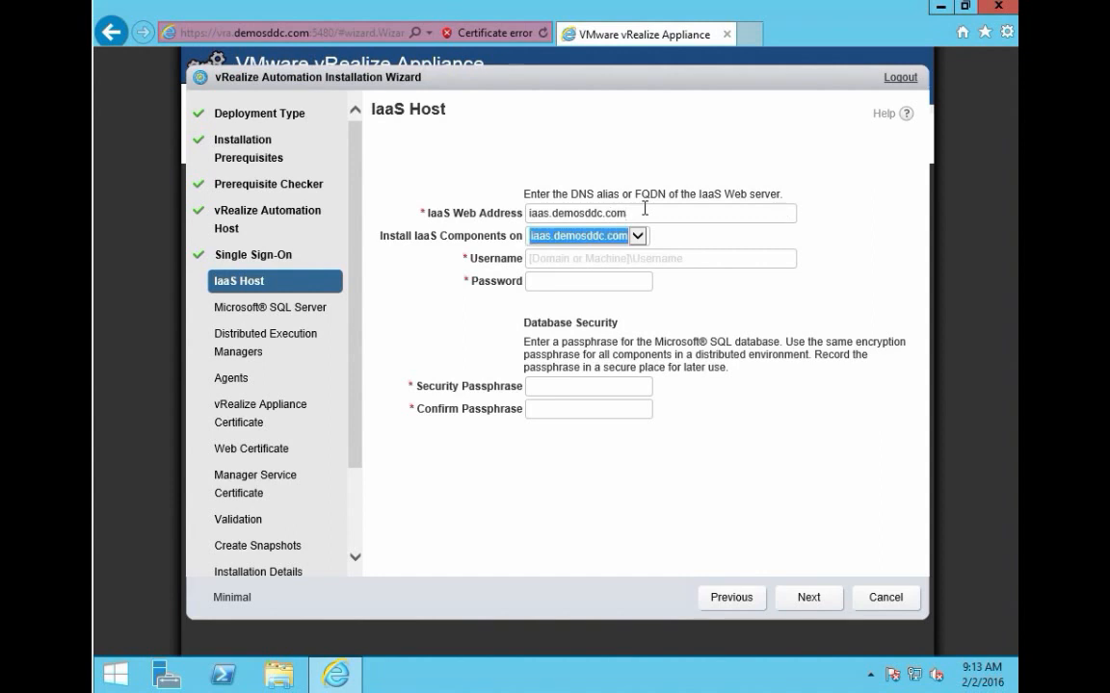
key(Tab)
text(demosdd)
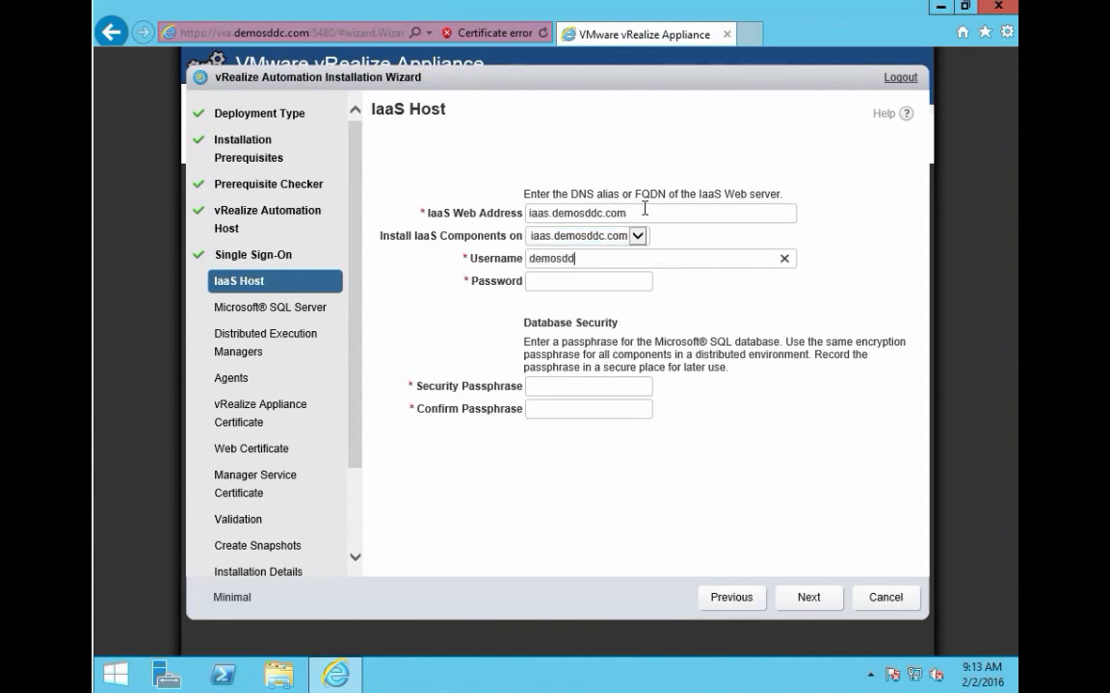
text(c\Admi)
text(nistrator)
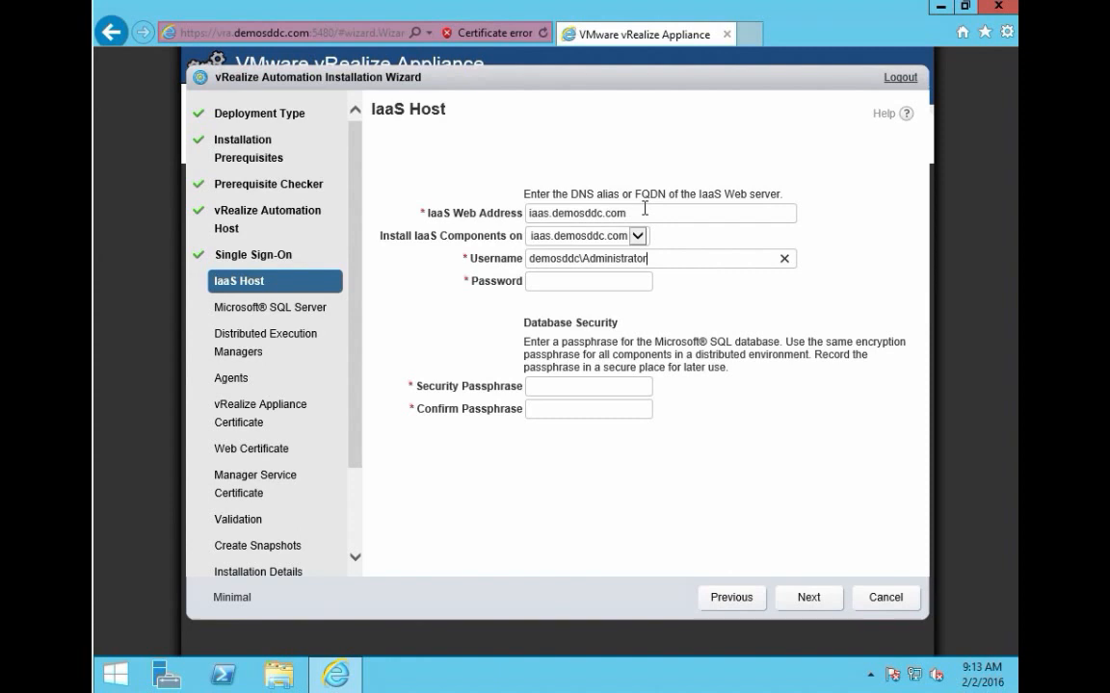
Step: Fill in the account password and a matching confirmed security passphrase, then submit
key(Tab)
text(••••••••••)
key(Tab)
text(••••••••••)
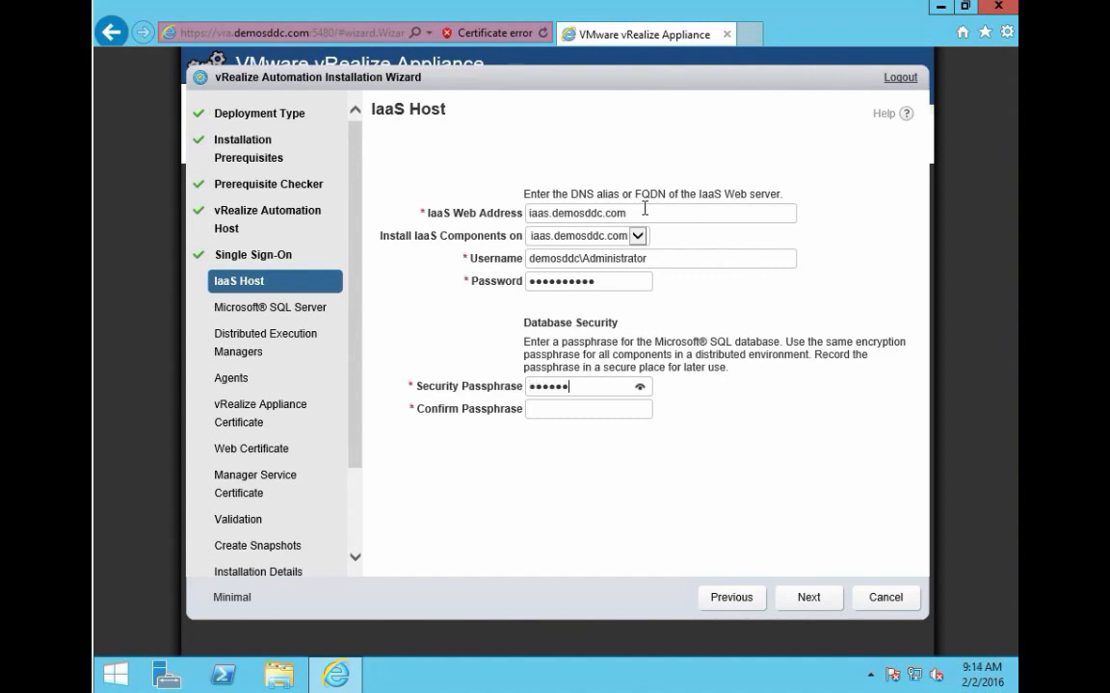
key(Tab)
text(••••••••••)
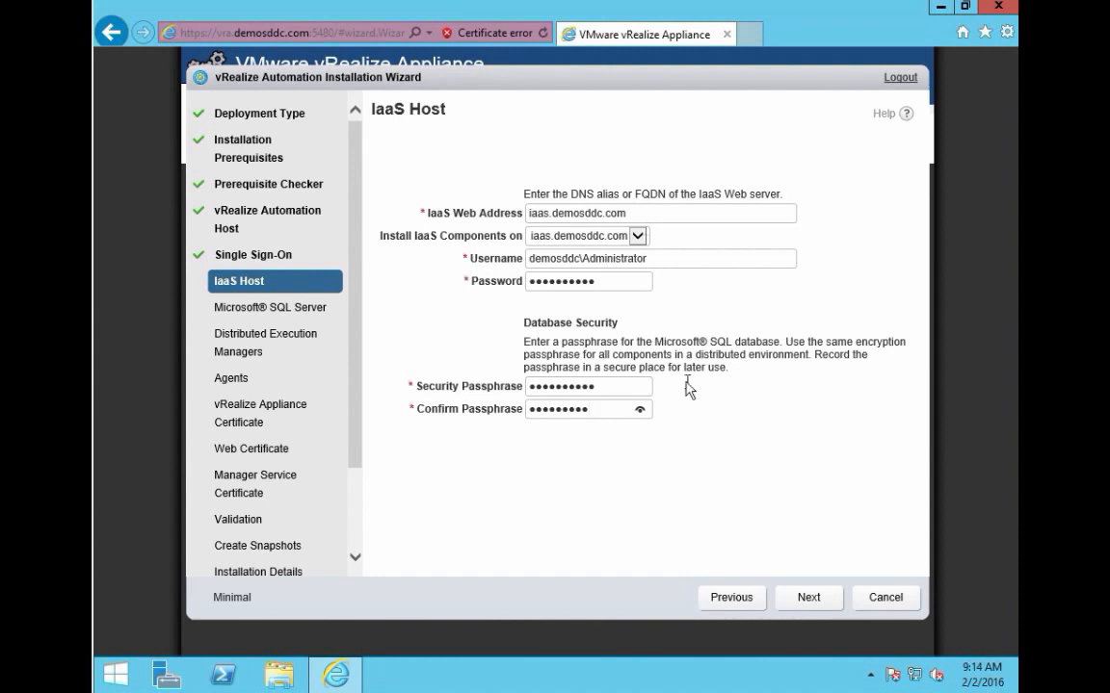
key(ctrl+a)
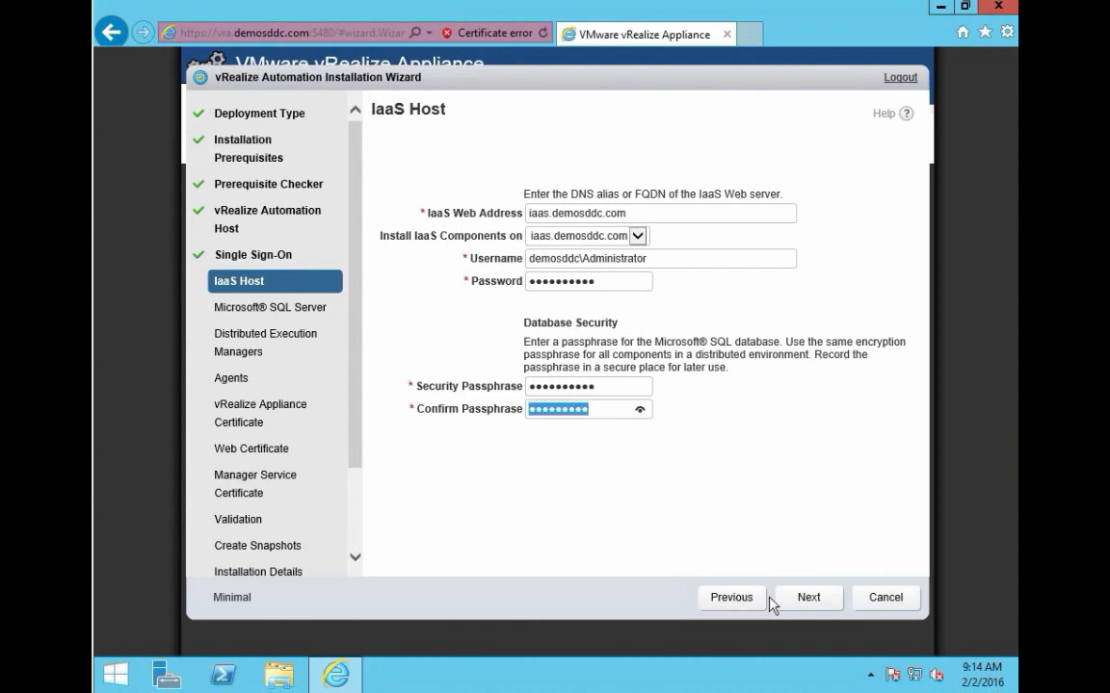
text(•••••••••••)
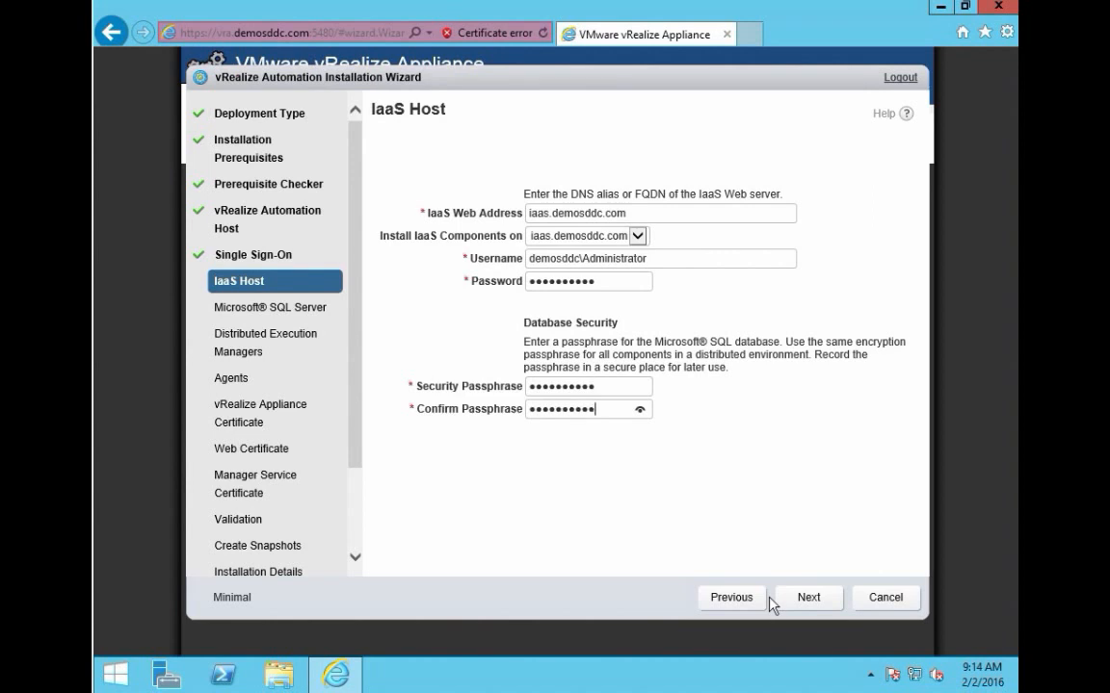
click(817, 603)
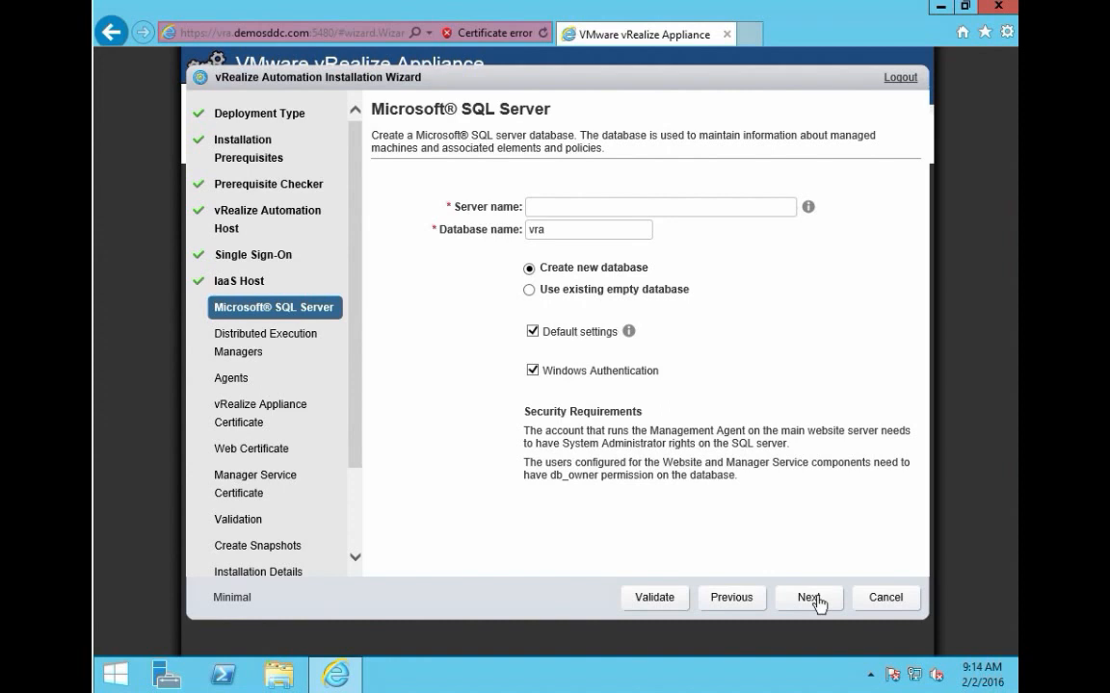
Step: Set iaas.demosddc.com as the SQL server for the new vra database and continue
click(617, 208)
text(iaas.demosddc.com)
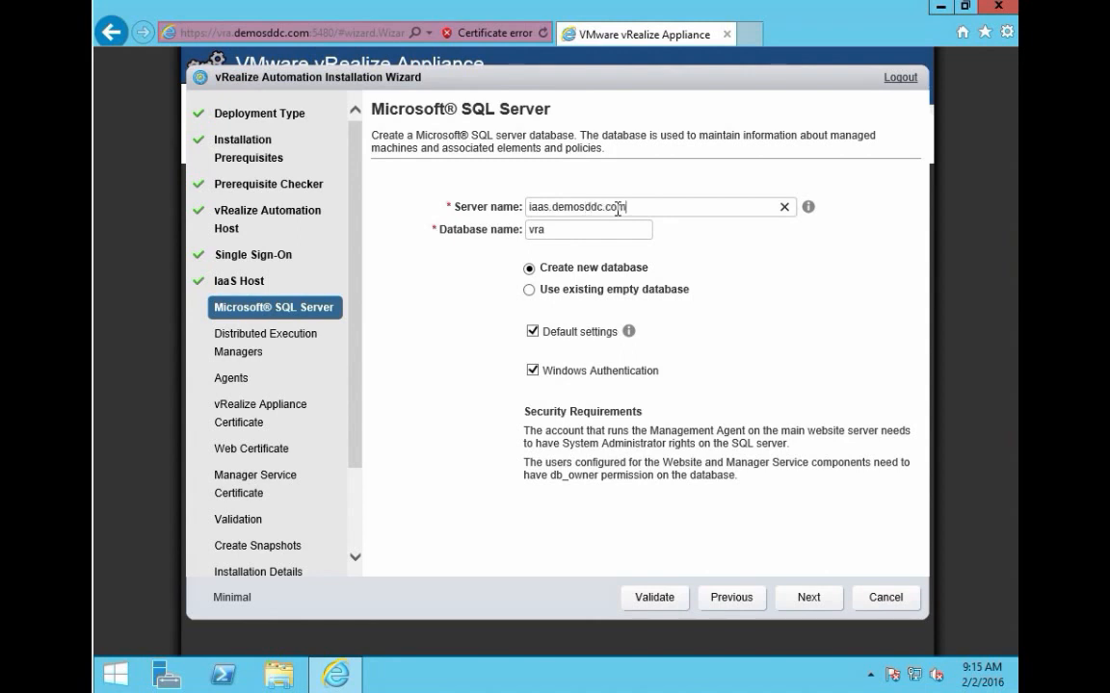
click(813, 603)
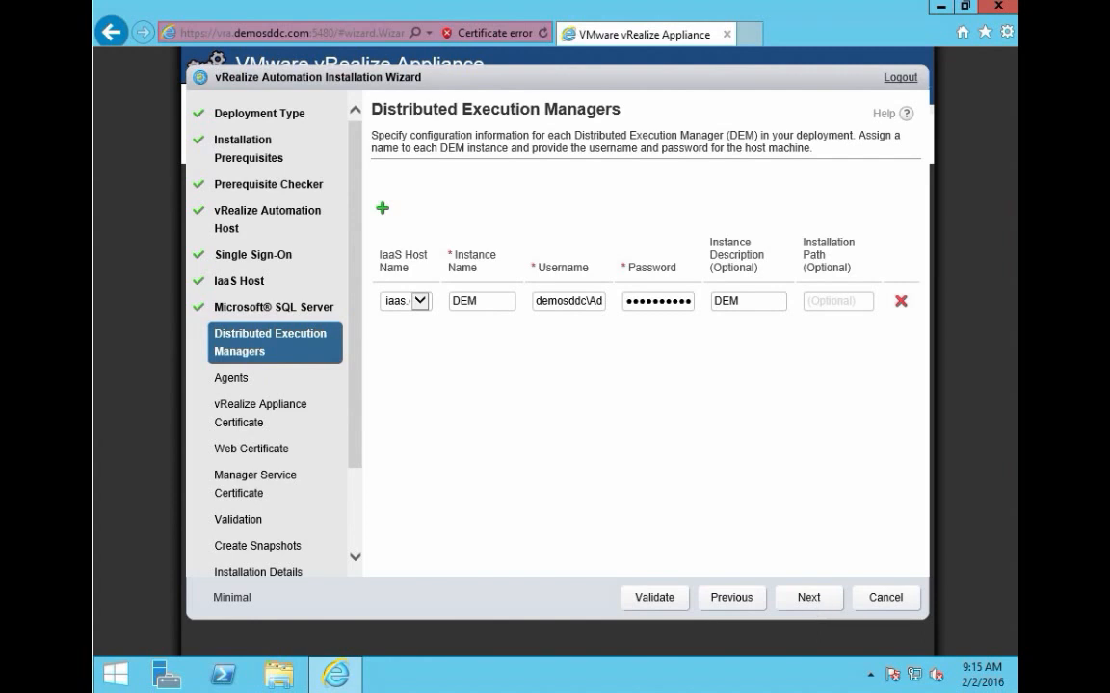
Step: Accept the DEM execution manager instance and move past the Distributed Execution Managers page
click(820, 601)
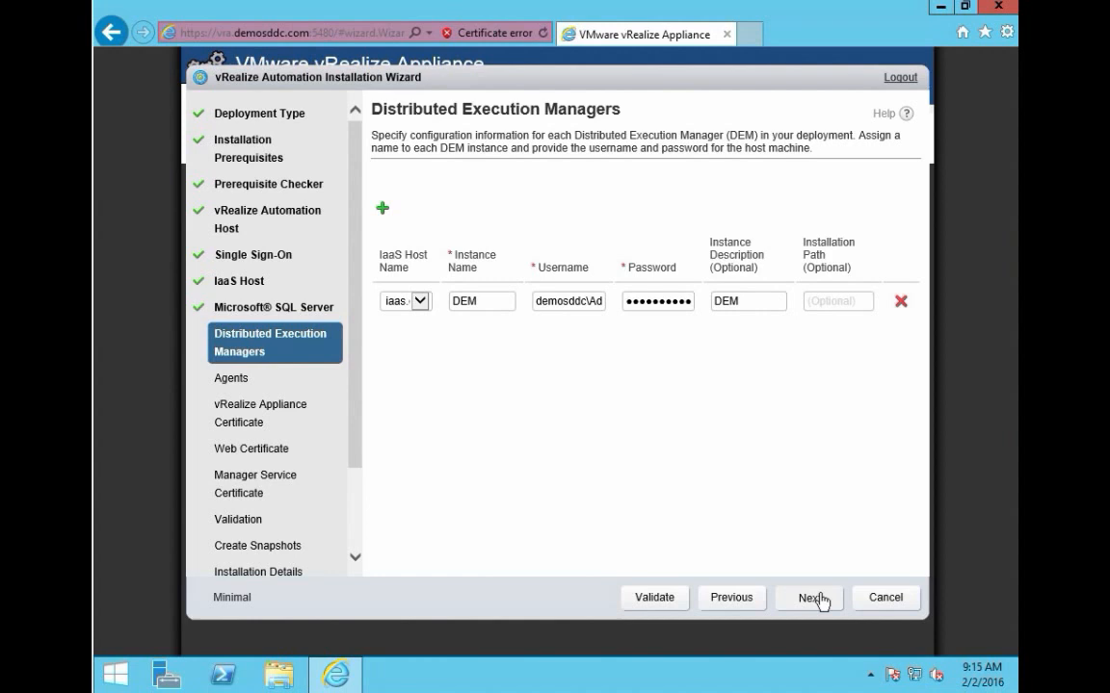
click(820, 601)
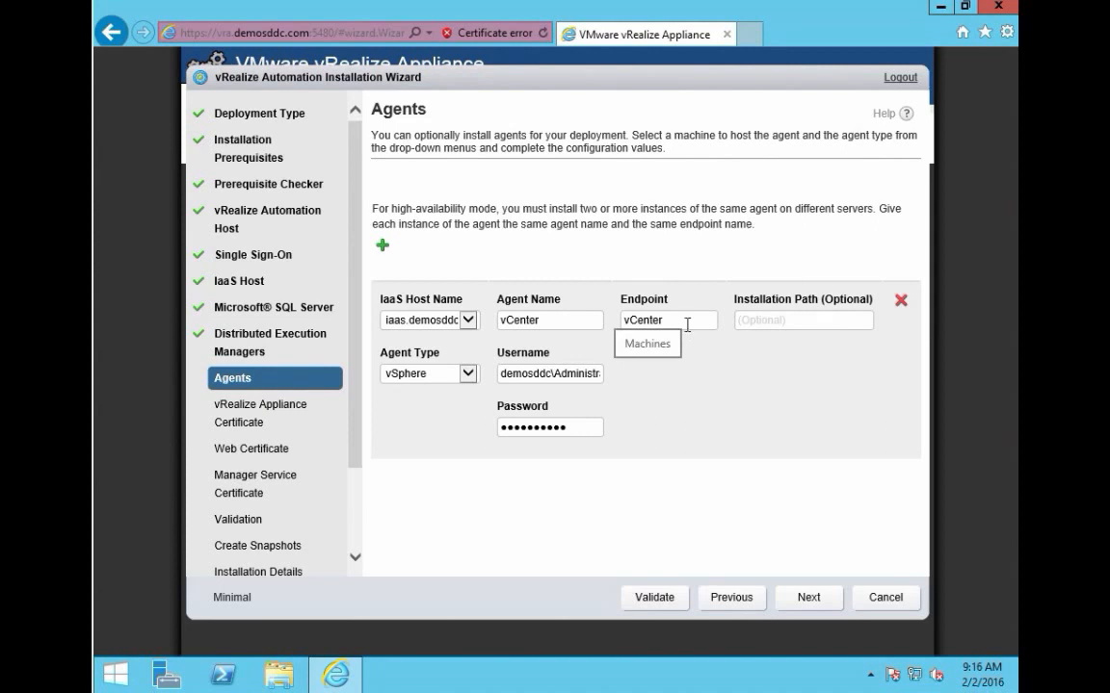
Step: Accept the vSphere agent vCenter for endpoint vCenter and continue
click(808, 599)
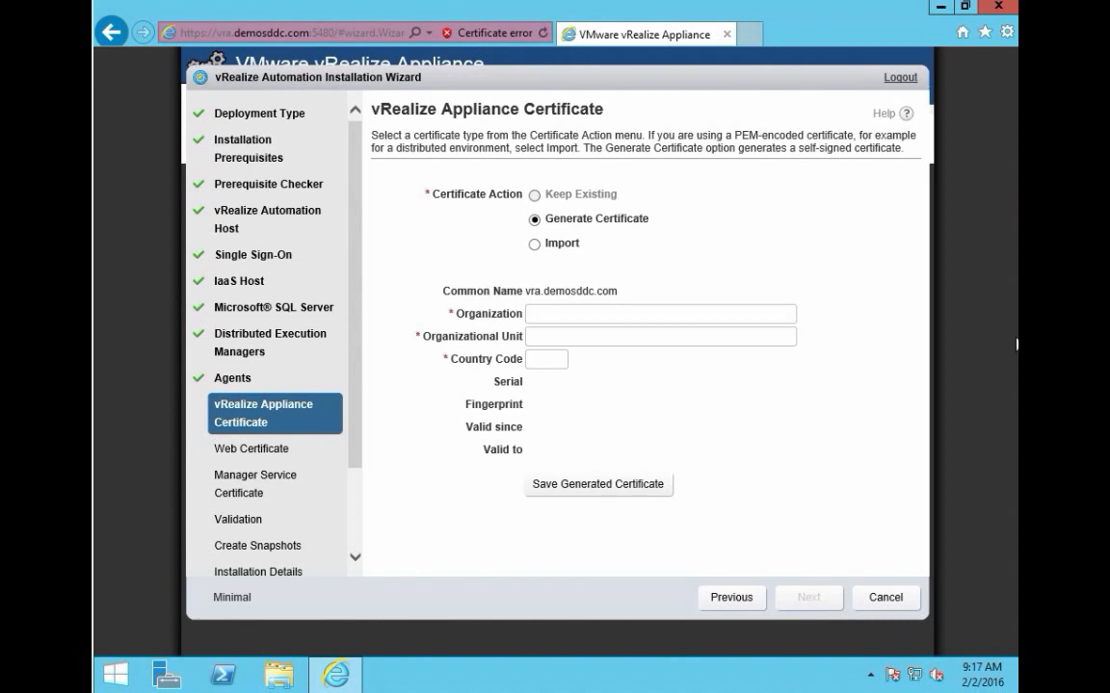
Step: Save a generated vra.demosddc.com certificate for Demo SDDC, comdivision Group, DE, and continue
click(695, 310)
text(Demo Sddc)
key(ctrl+a)
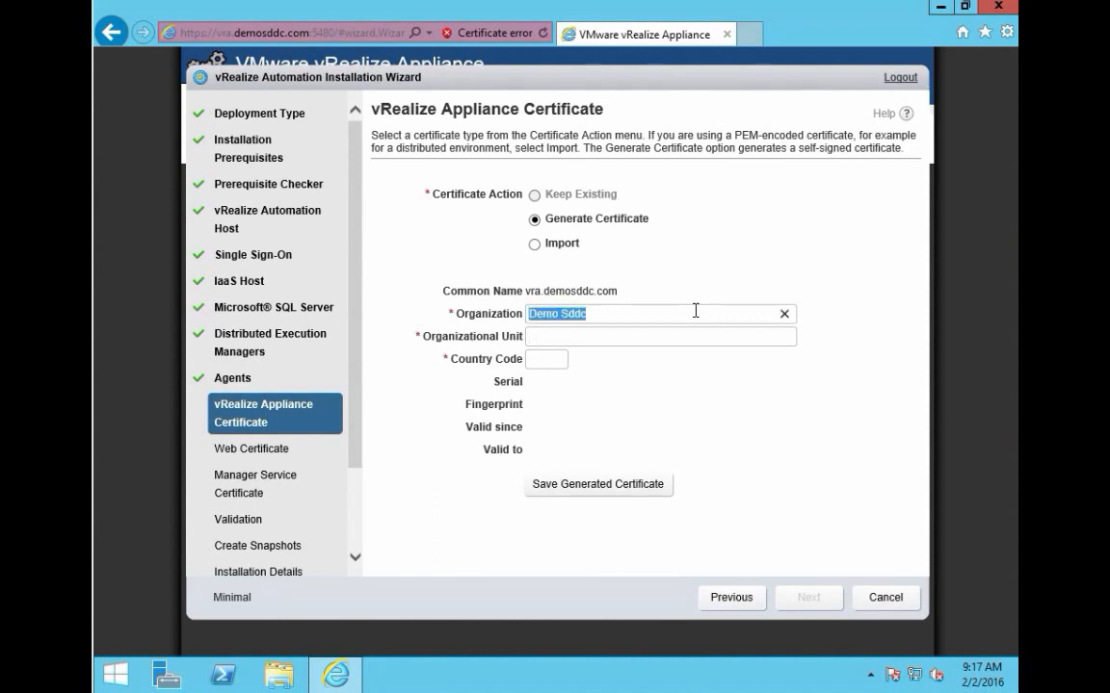
text(Demo sddc)
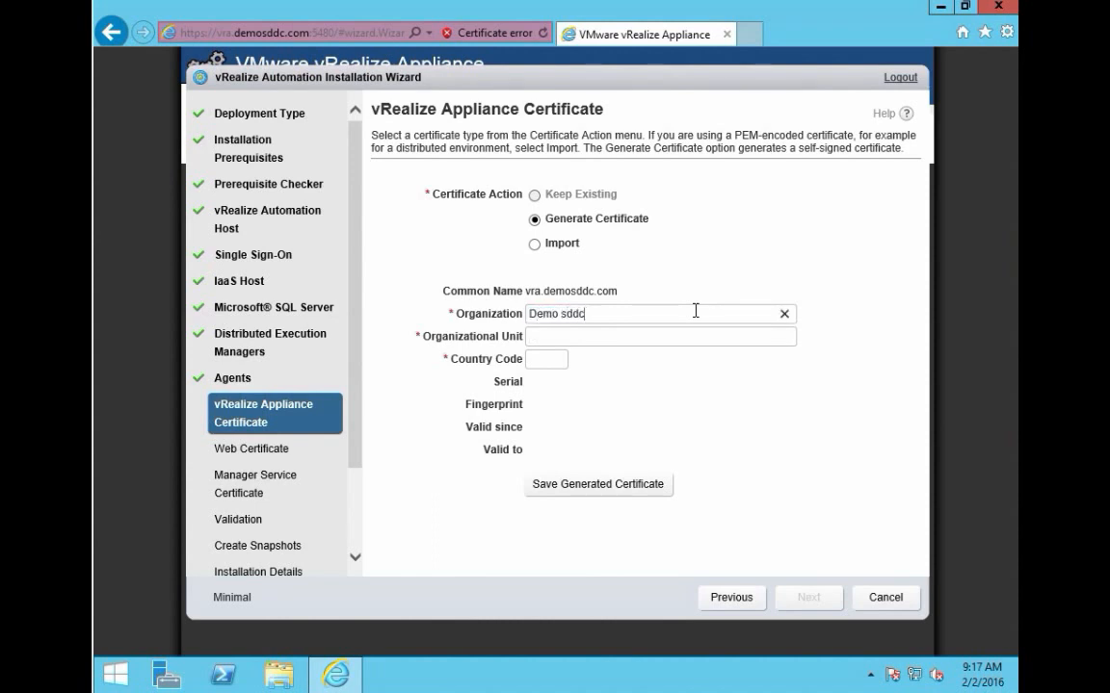
key(BackSpace)
key(BackSpace)
key(BackSpace)
key(BackSpace)
text(SDDC)
key(Tab)
text(comdivisi)
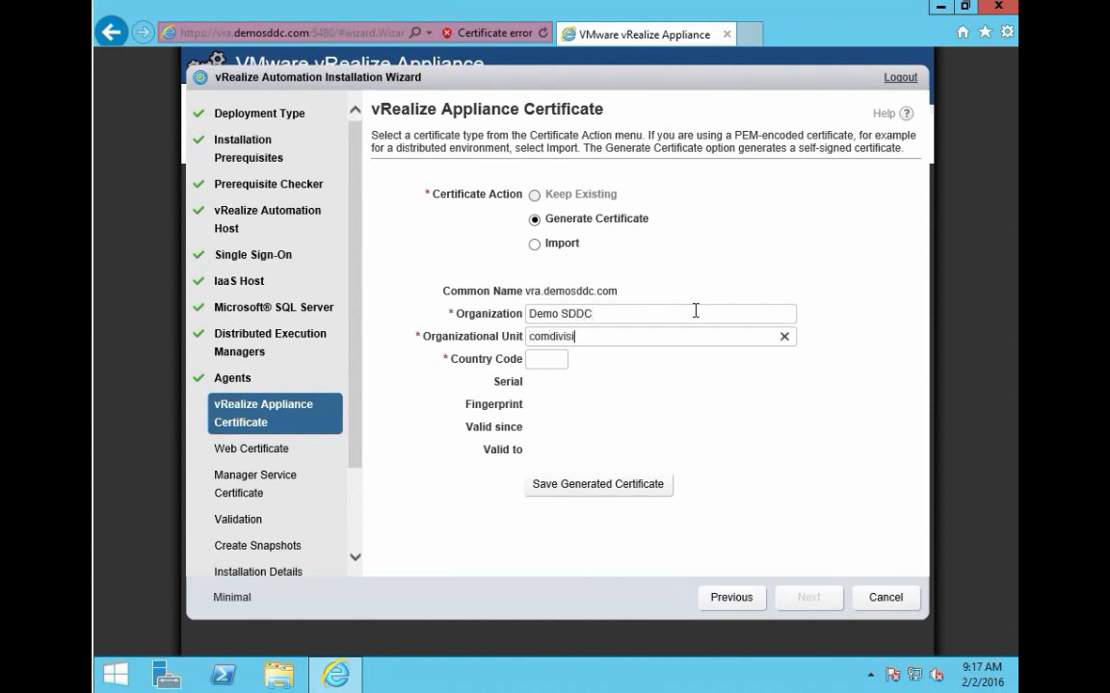
text(on Group)
key(Tab)
text(DE)
click(610, 492)
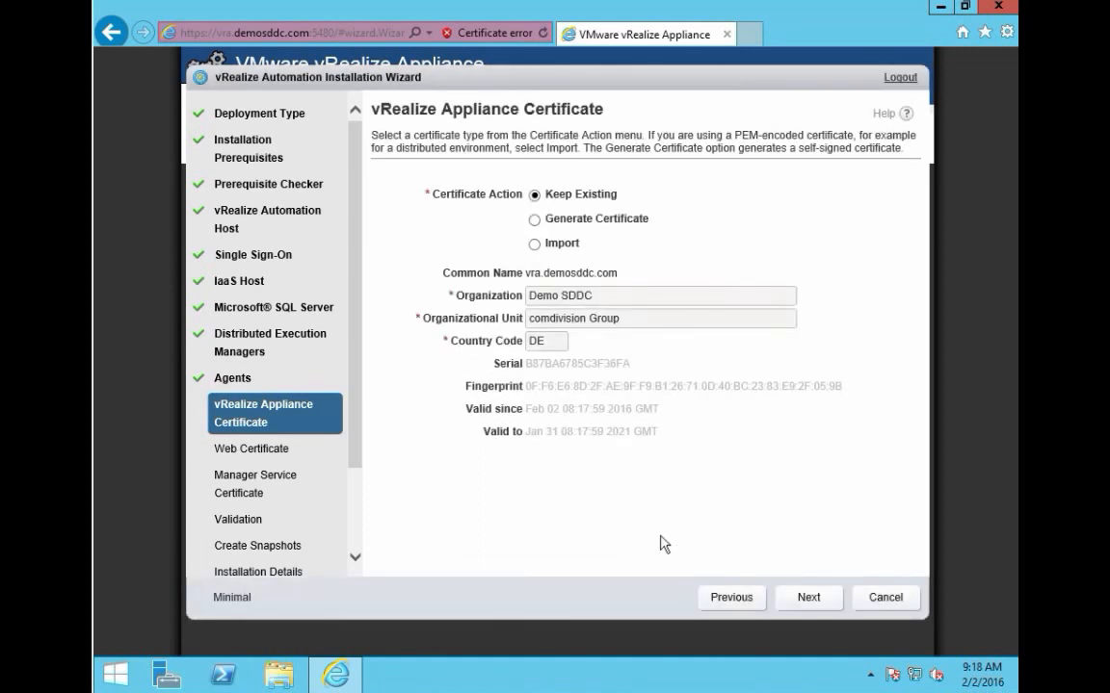
click(809, 598)
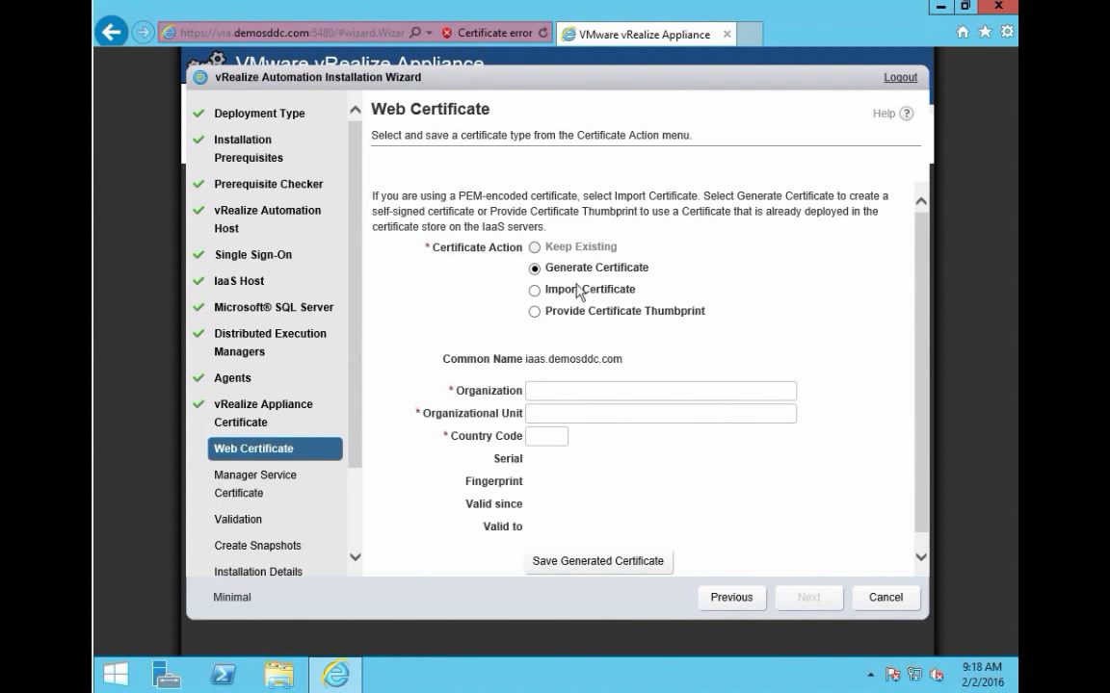
Step: Save a generated iaas.demosddc.com web certificate for Demo SDDC, comdivision Group, country DE, and continue
click(578, 393)
text(Demo SDDC)
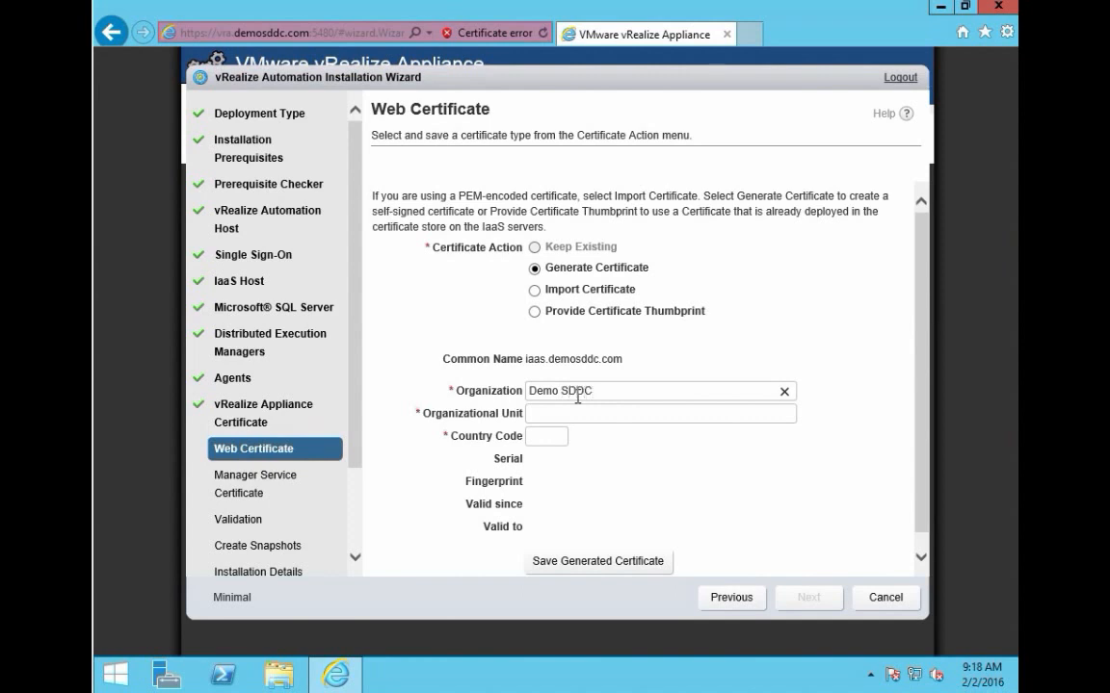
key(Tab)
text(comdivision Group)
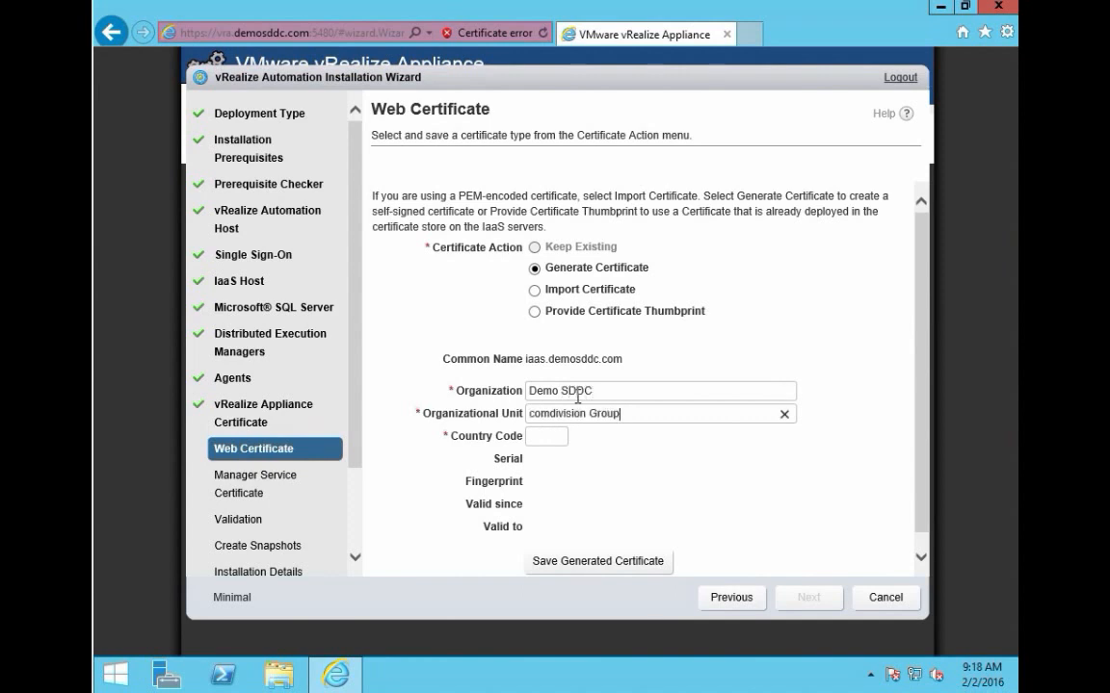
key(Tab)
text(DE)
click(623, 566)
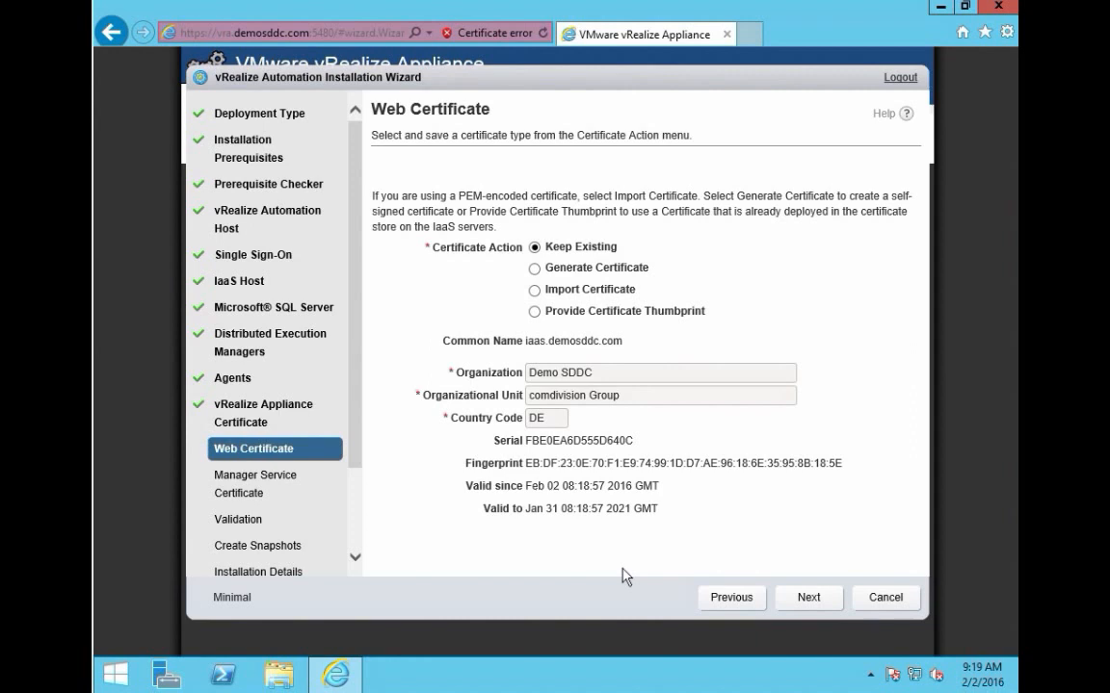
click(811, 600)
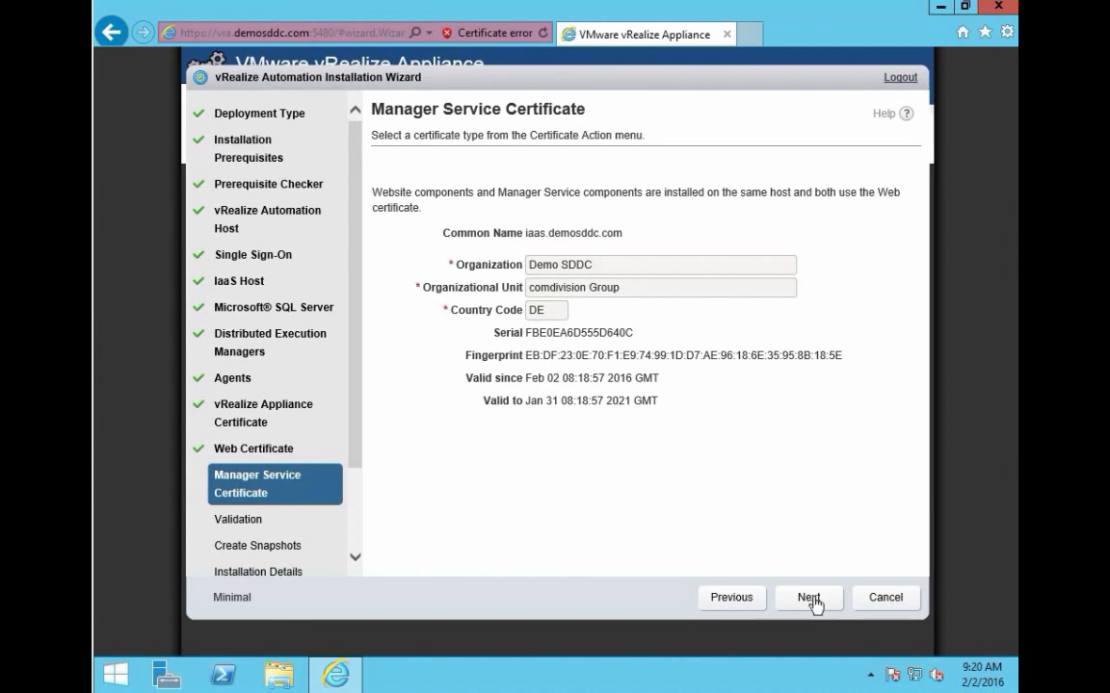
Step: Accept the shared web certificate for the Manager Service and continue to Validation
click(814, 599)
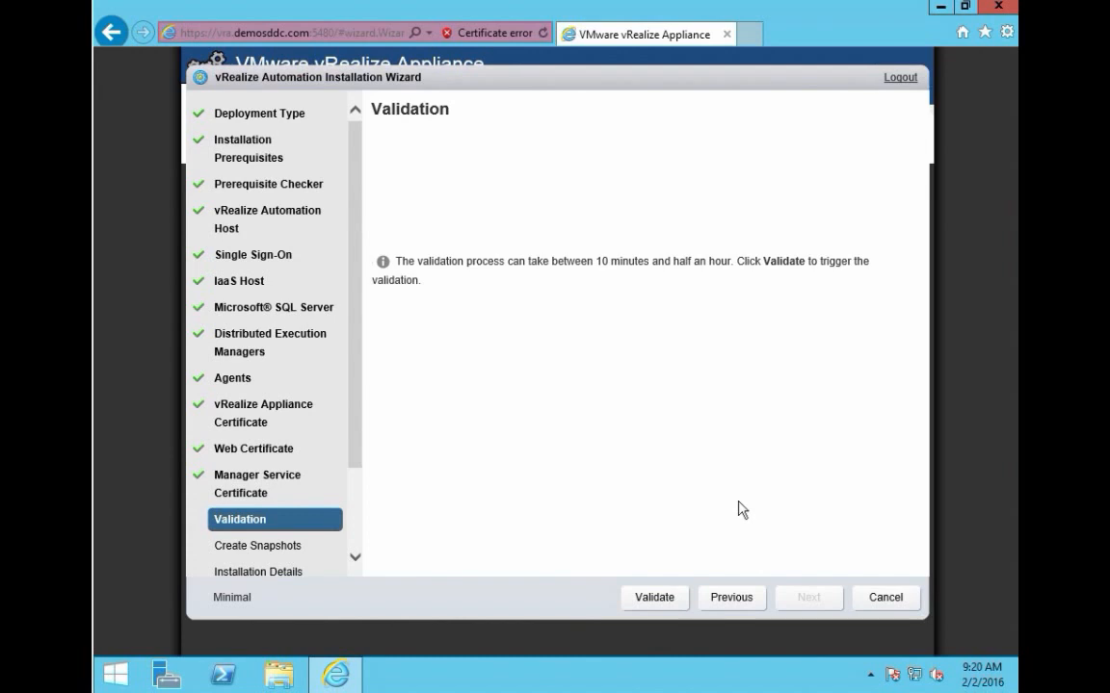
Step: Run validation until all seven IaaS host components report Succeeded at 100%
click(655, 599)
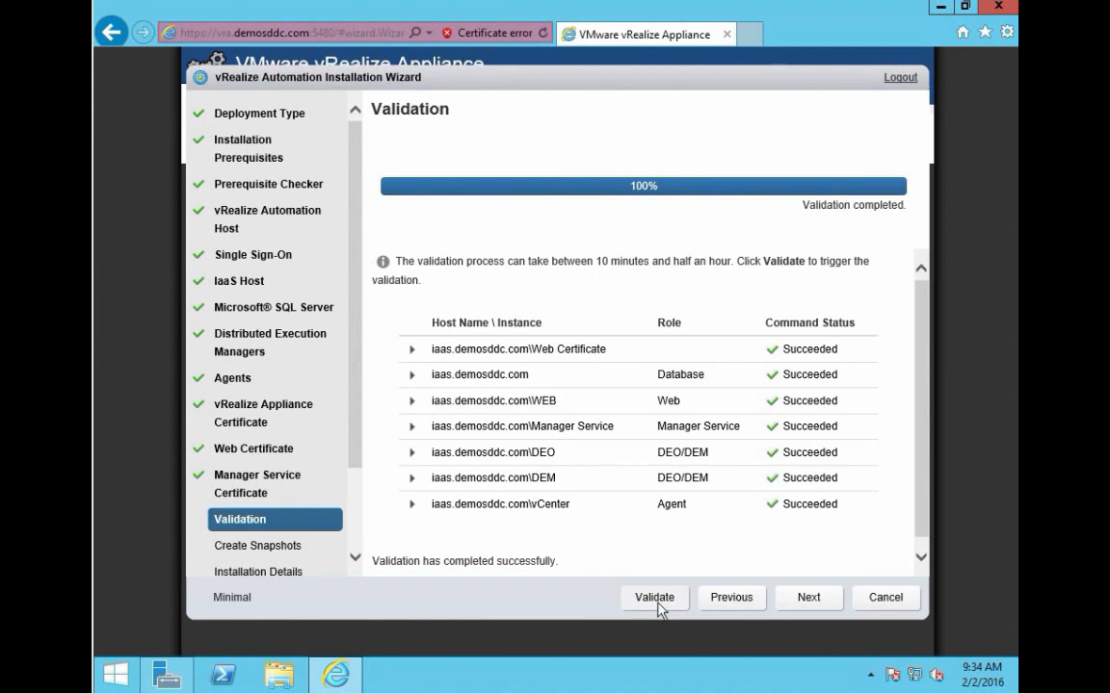
Step: Advance from the successful validation to the Create Snapshots page
click(808, 606)
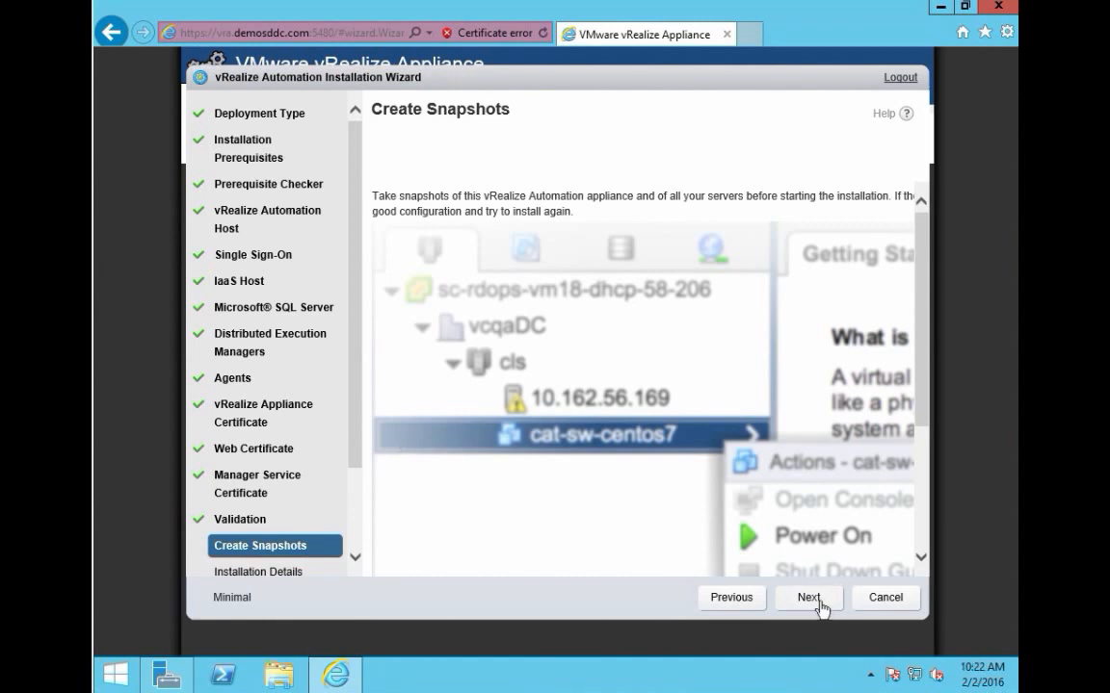
Step: Skip the snapshot reminder and launch the installation from Installation Details
click(818, 599)
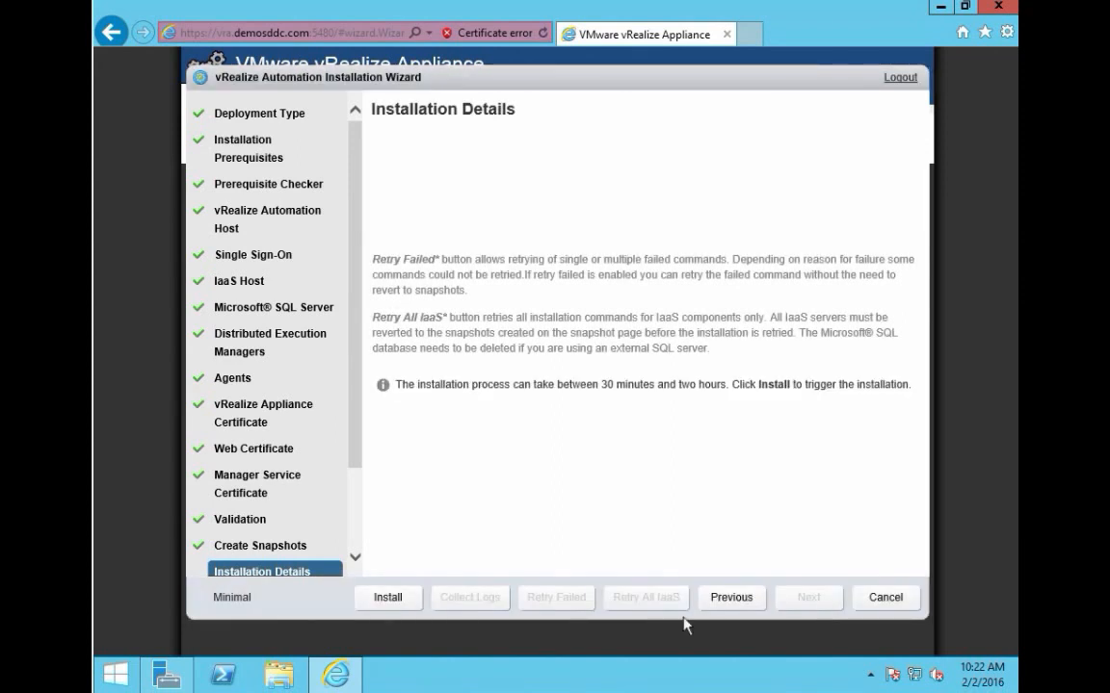
click(406, 599)
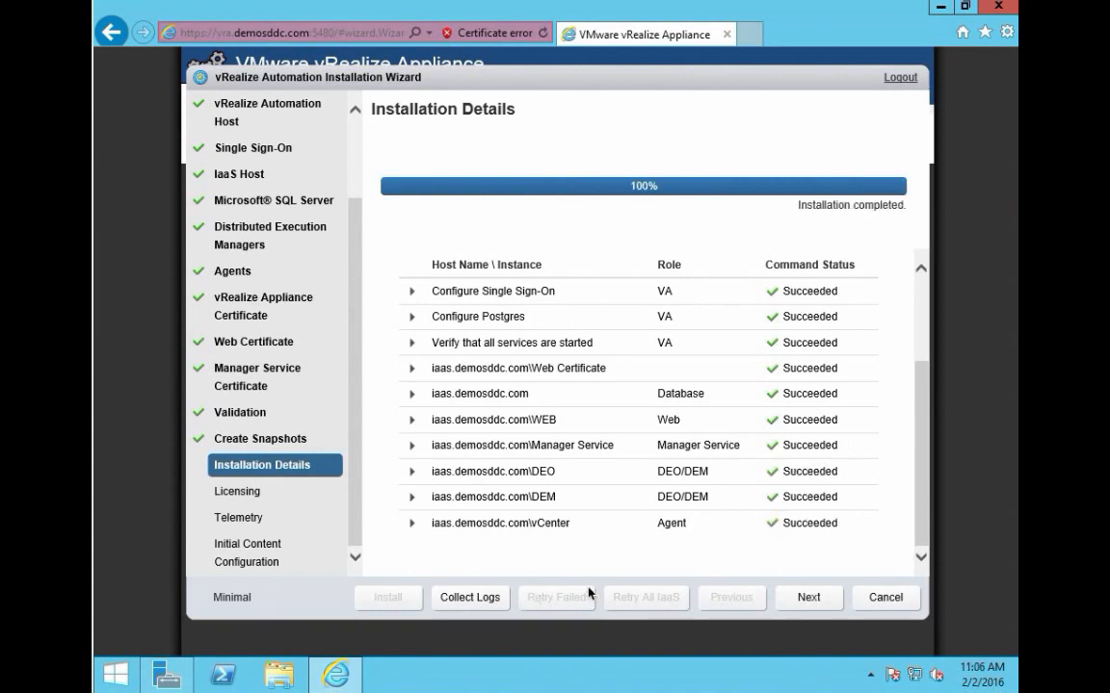
Step: Pass Licensing and turn off the Customer Experience Improvement Program on Telemetry
click(809, 601)
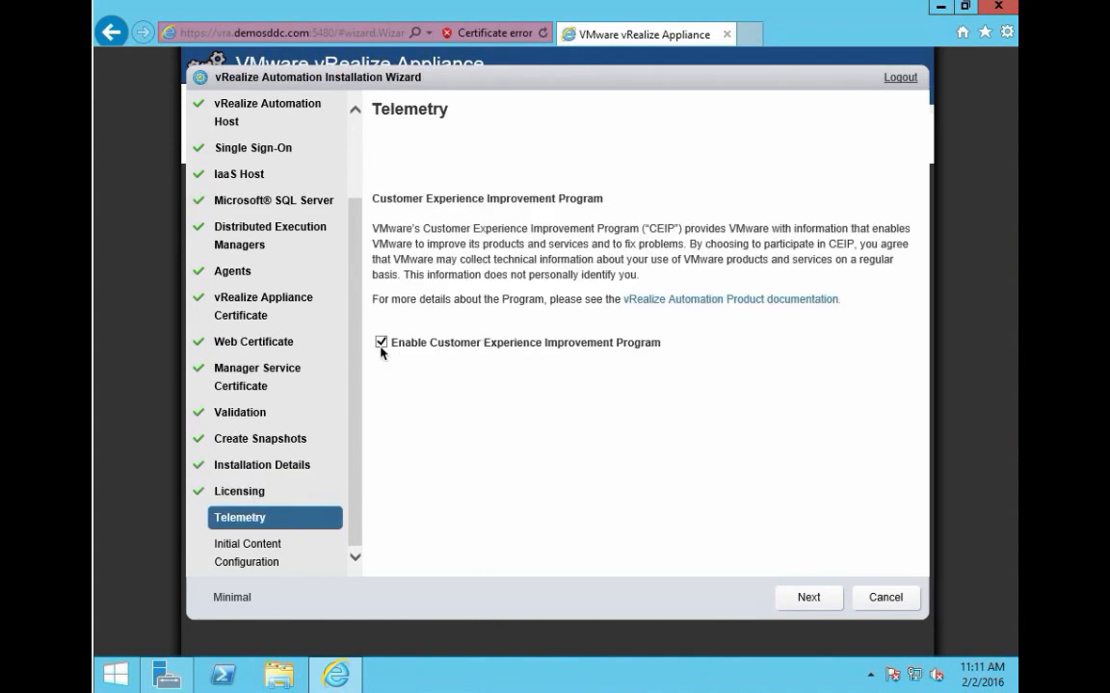
click(382, 342)
click(808, 598)
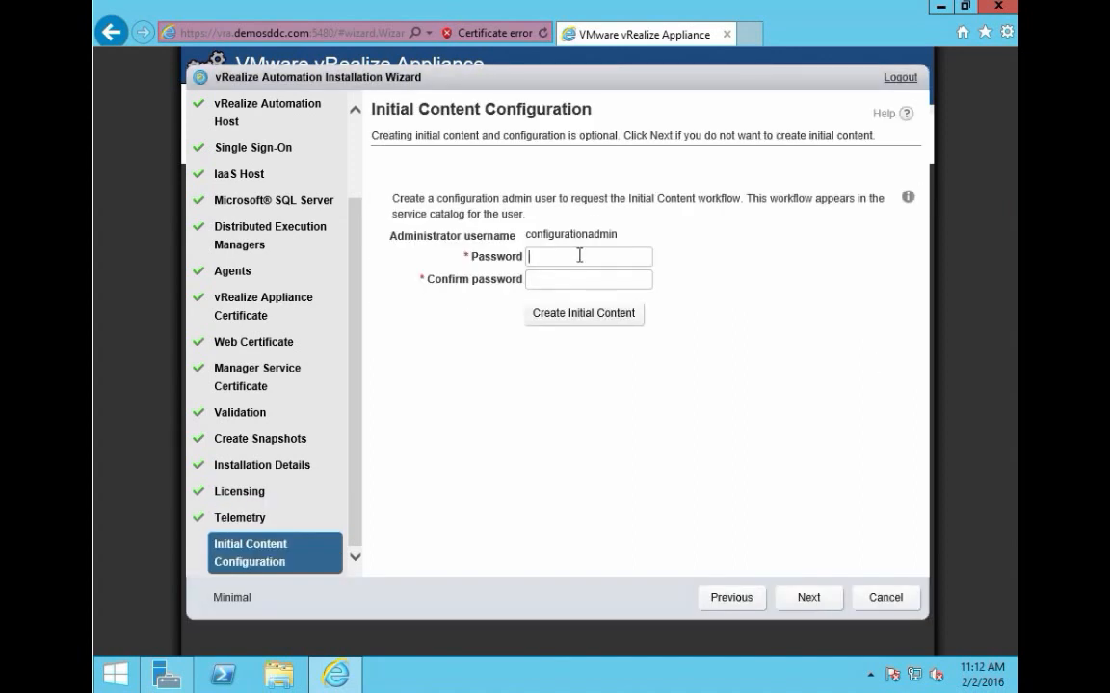
Step: Enter and confirm the configurationadmin password, then create the initial content
text(VMware1!●●)
key(Tab)
text(●●●●●●●●●●)
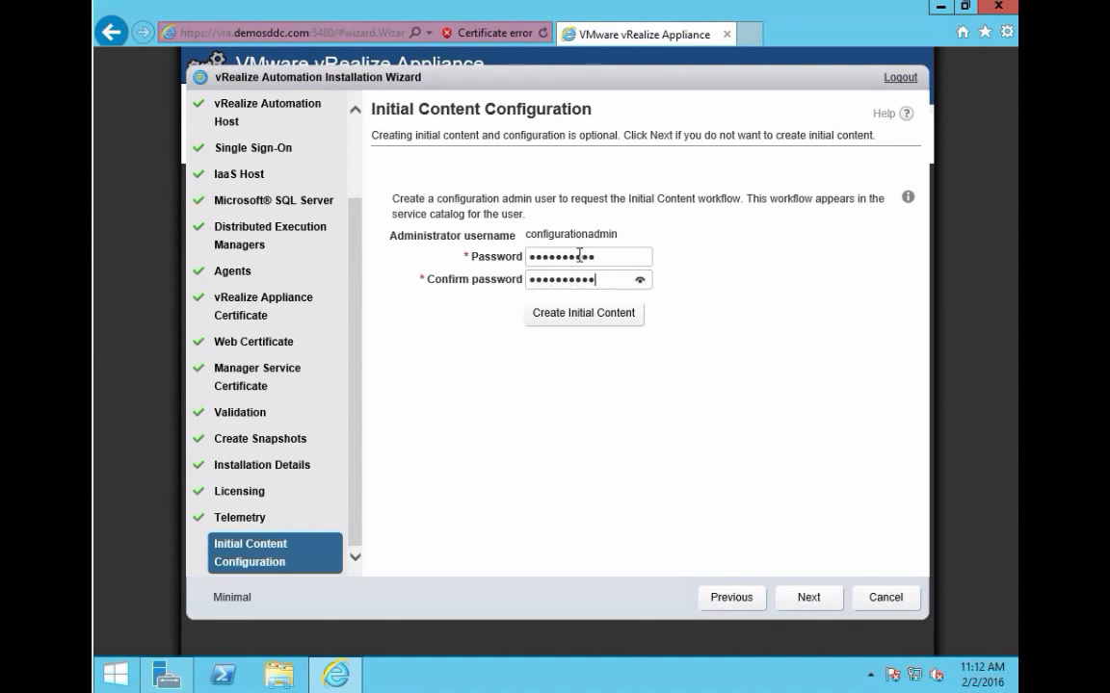
click(585, 318)
click(586, 318)
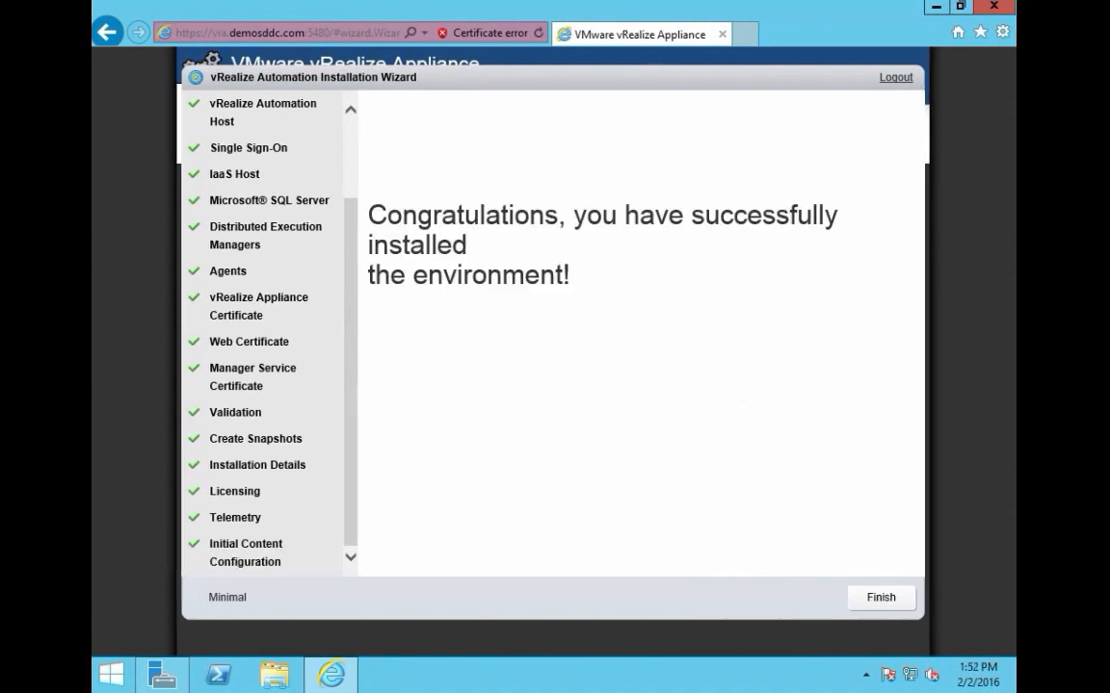
Step: Finish the wizard, sign in as administrator with the account password, and decline saving it
click(880, 597)
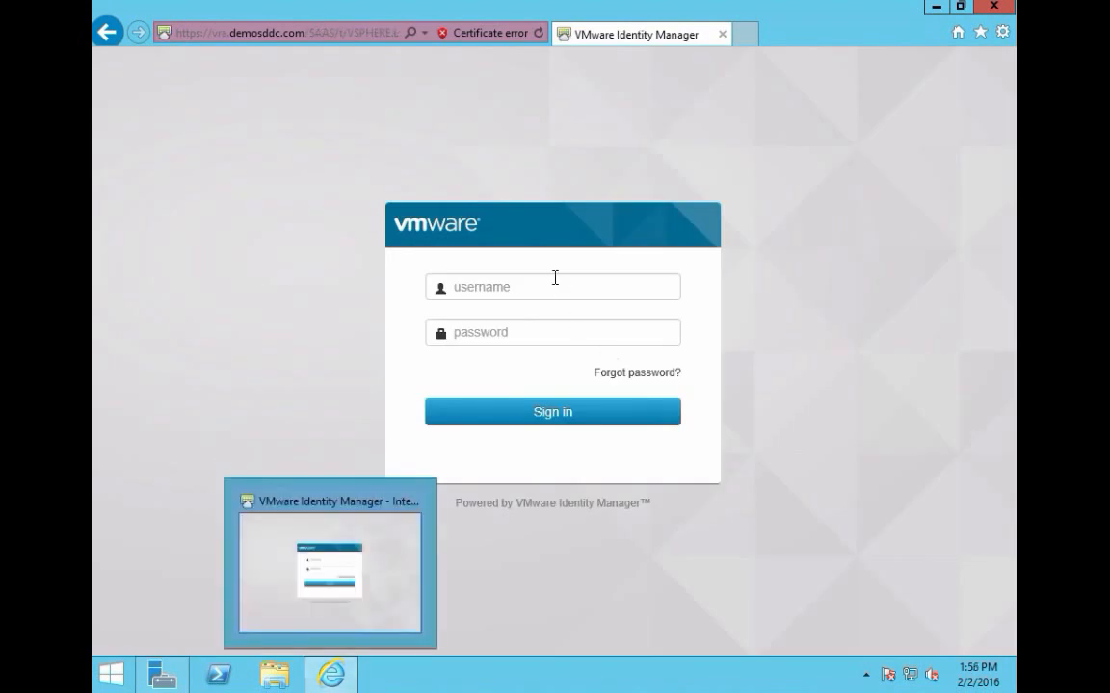
click(555, 282)
text(admin)
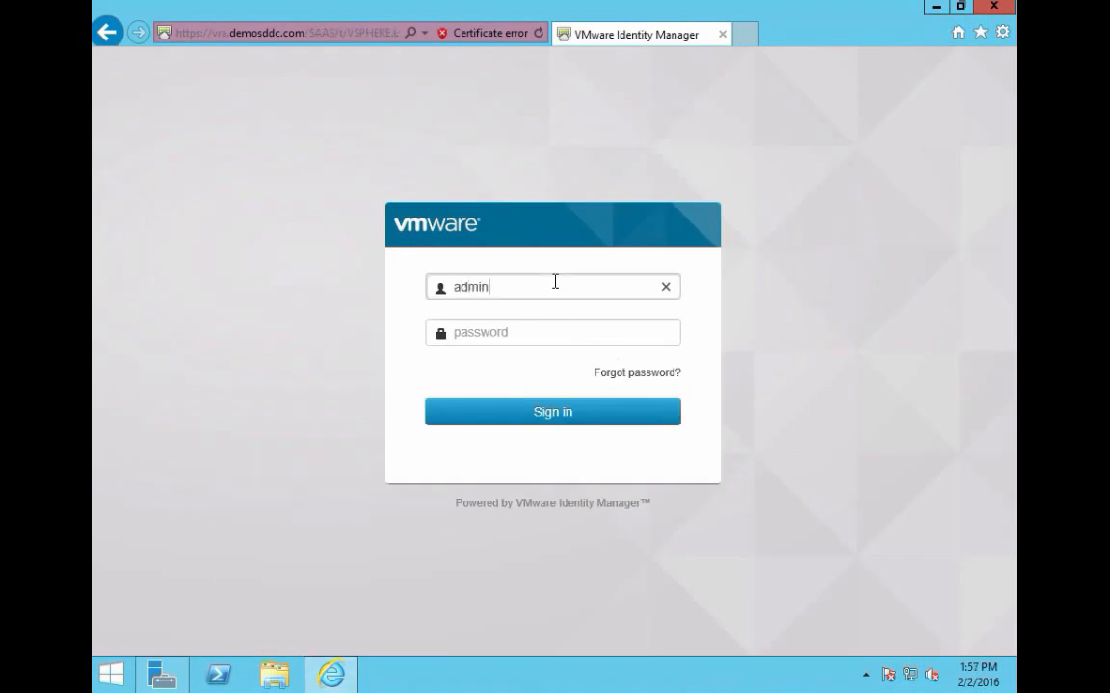
text(istrator)
key(Tab)
text(VMware1!)
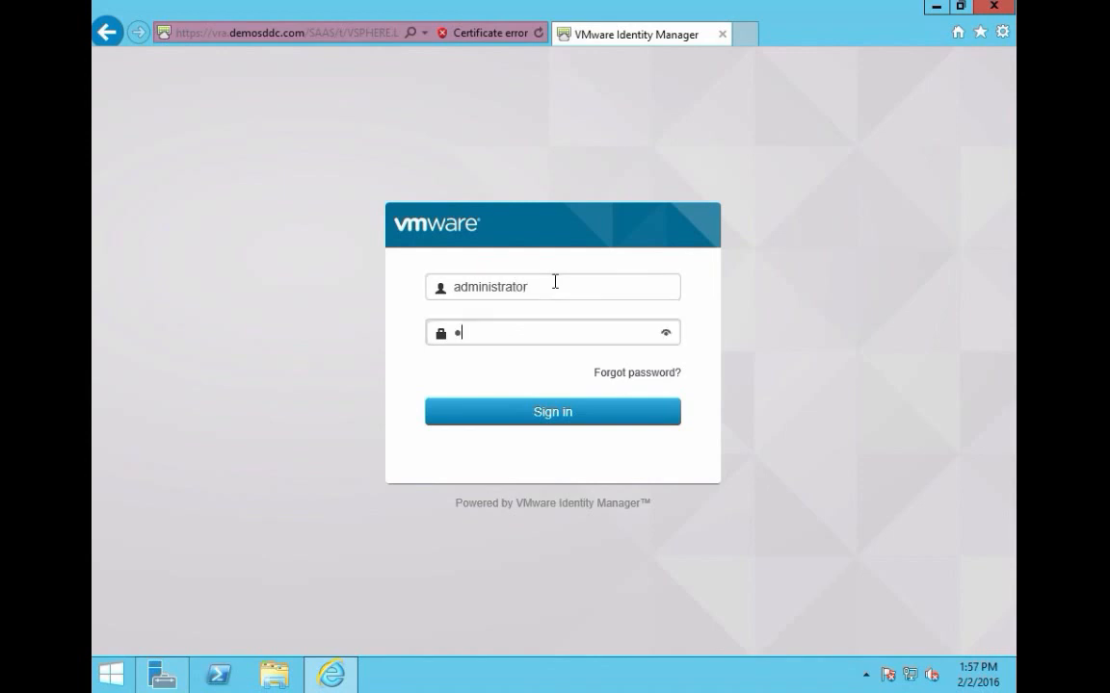
text(23)
key(Return)
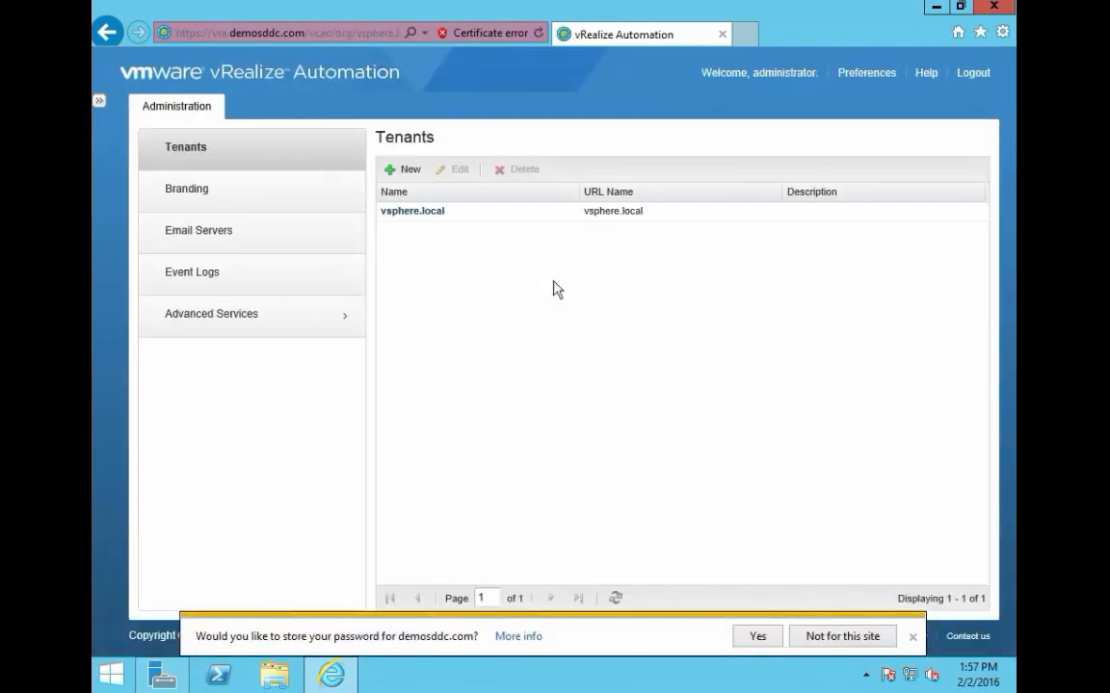
click(911, 639)
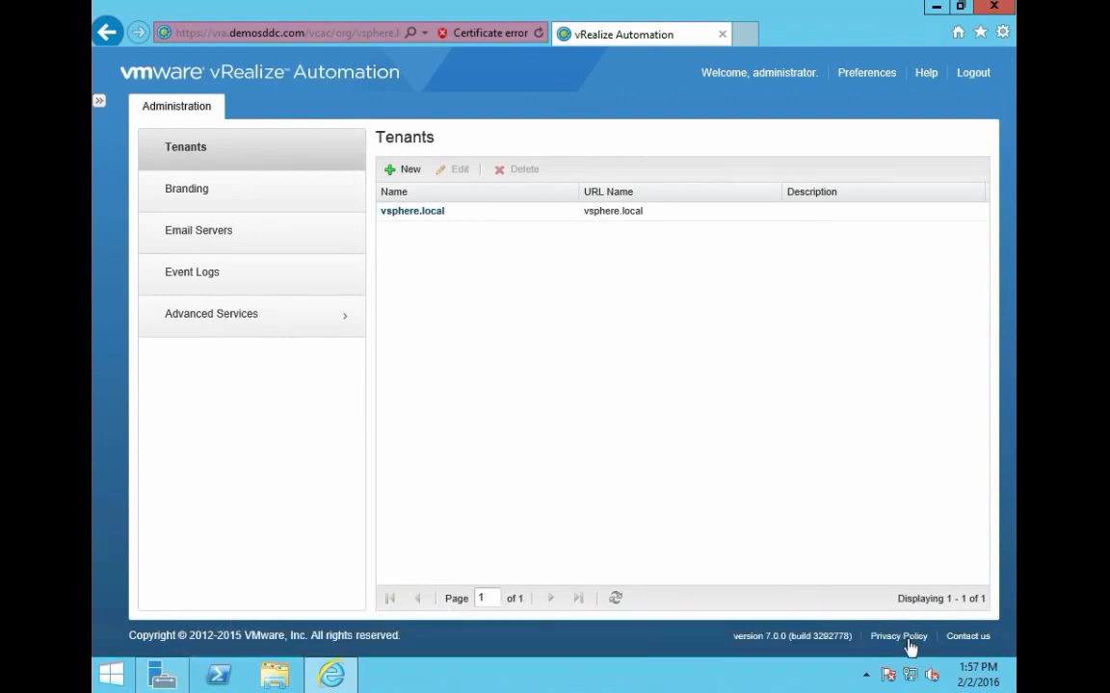